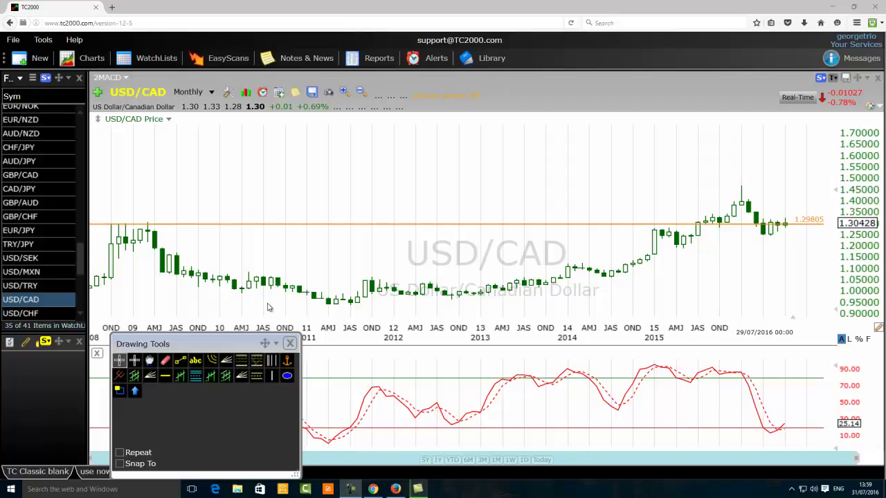
Step: Draw Fibonacci retracement levels on USD/CAD from the 2008 swing low near 1.00 to the early 2009 high near 1.30
{"action": "left_click", "coordinate": [241, 360]}
{"action": "mouse_move", "coordinate": [97, 285]}
{"action": "left_mouse_down"}
{"action": "mouse_move", "coordinate": [121, 273]}
{"action": "mouse_move", "coordinate": [142, 234]}
{"action": "mouse_move", "coordinate": [140, 296]}
{"action": "mouse_move", "coordinate": [100, 304]}
{"action": "mouse_move", "coordinate": [97, 289]}
{"action": "mouse_move", "coordinate": [129, 267]}
{"action": "mouse_move", "coordinate": [155, 224]}
{"action": "left_mouse_up"}
{"action": "mouse_move", "coordinate": [206, 195]}
{"action": "left_mouse_down"}
{"action": "mouse_move", "coordinate": [216, 195]}
{"action": "mouse_move", "coordinate": [205, 193]}
{"action": "left_mouse_up"}
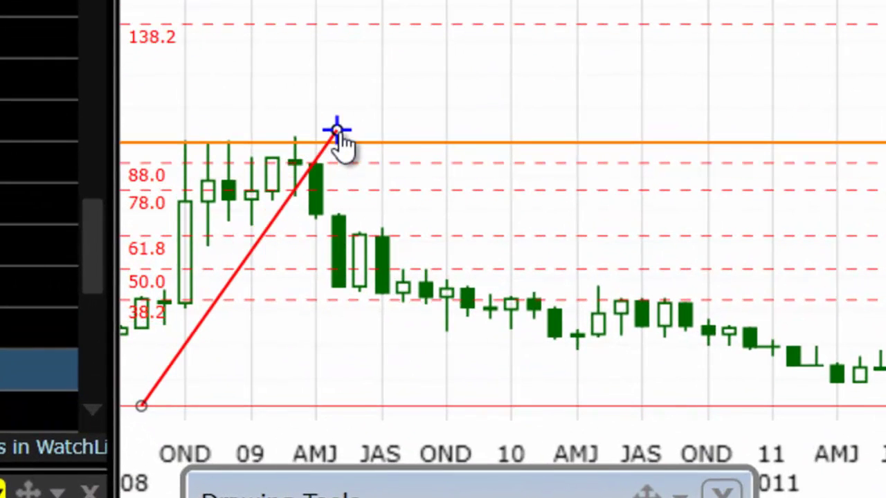
{"action": "left_click_drag", "start_coordinate": [315, 131], "coordinate": [293, 138]}
{"action": "left_click_drag", "start_coordinate": [141, 406], "coordinate": [162, 337]}
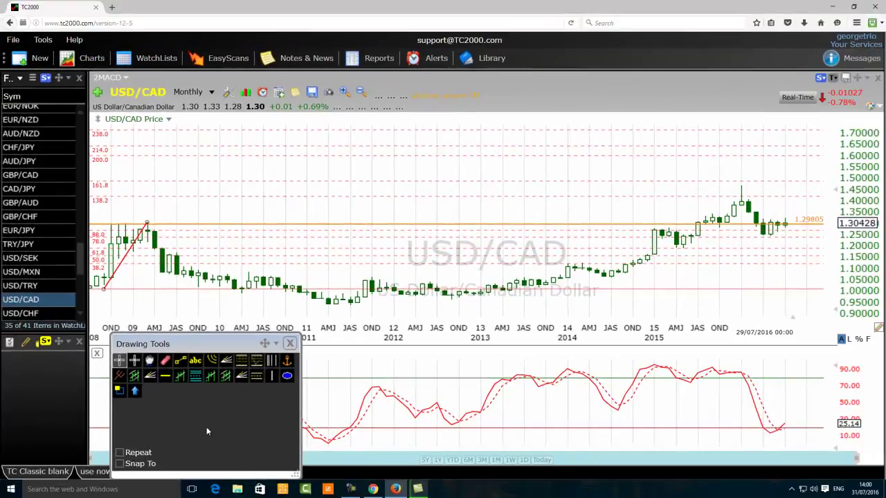
Step: Place a horizontal line just above the Fibonacci 138.2 level, at 1.42104
{"action": "left_click", "coordinate": [166, 377]}
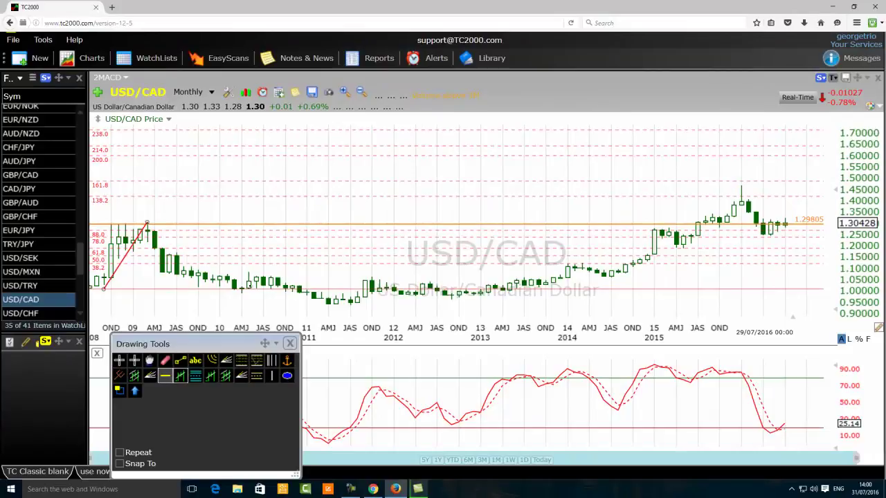
{"action": "left_click", "coordinate": [277, 197]}
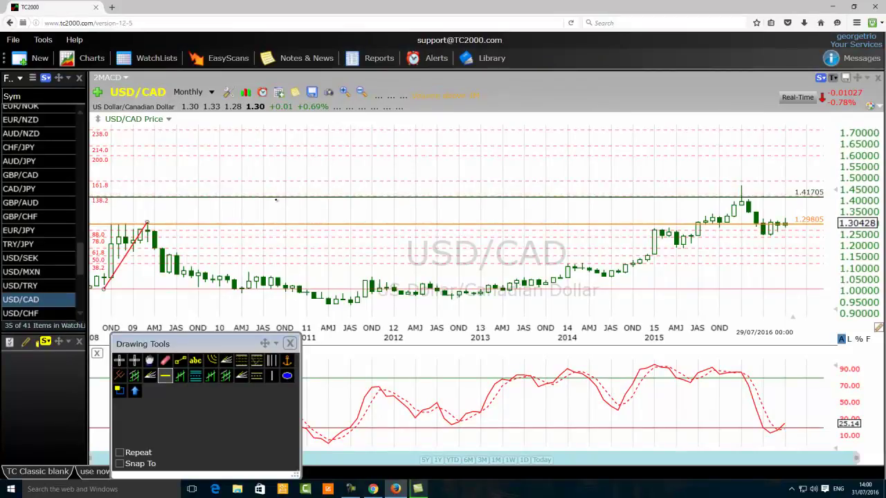
{"action": "left_click_drag", "start_coordinate": [276, 200], "coordinate": [285, 199]}
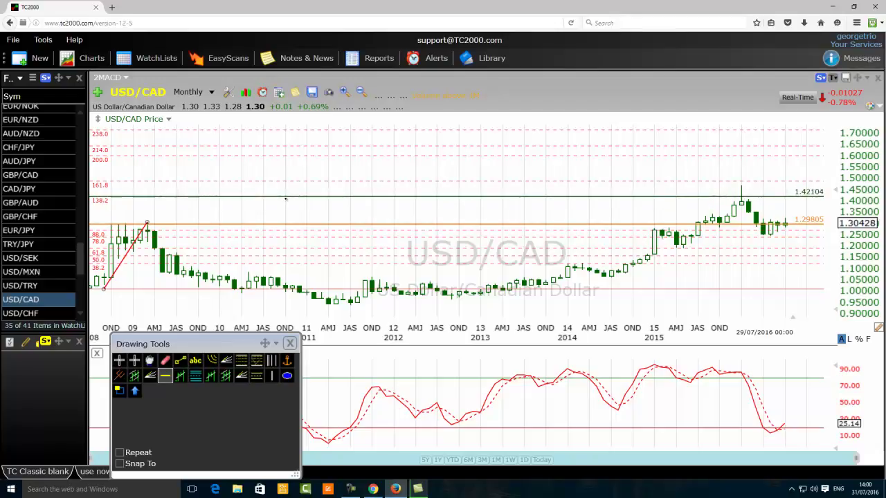
Step: Change the colour of the 1.42104 horizontal line to magenta
{"action": "right_click", "coordinate": [375, 199]}
{"action": "left_click", "coordinate": [398, 208]}
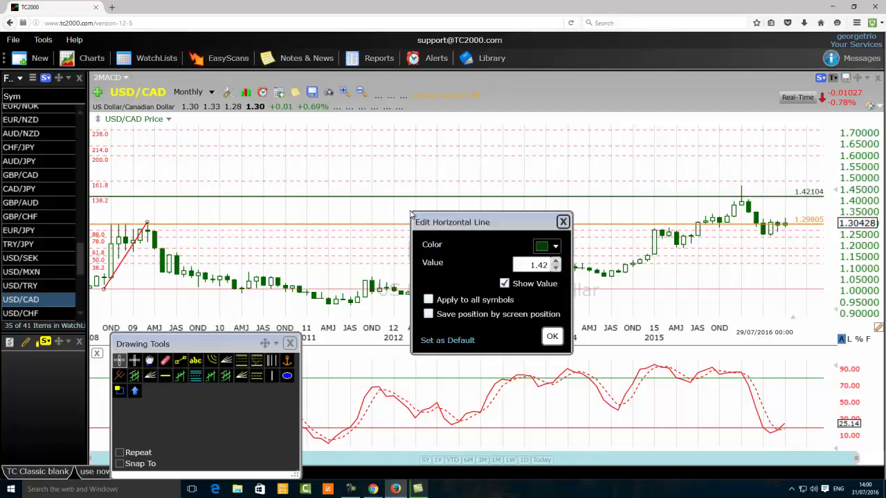
{"action": "left_click", "coordinate": [554, 248]}
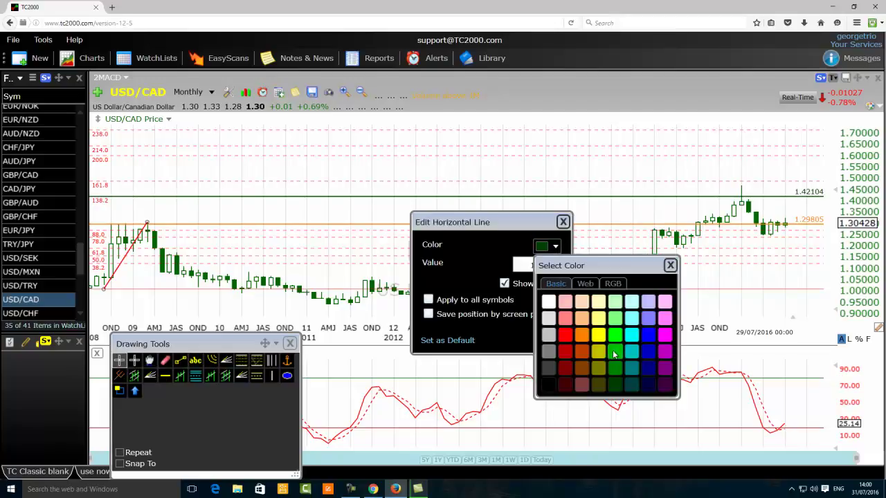
{"action": "left_click", "coordinate": [665, 337]}
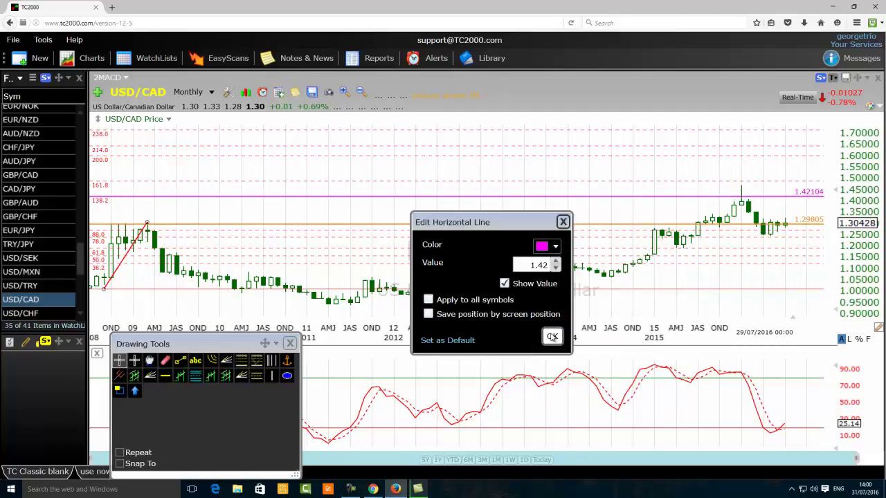
{"action": "left_click", "coordinate": [552, 337]}
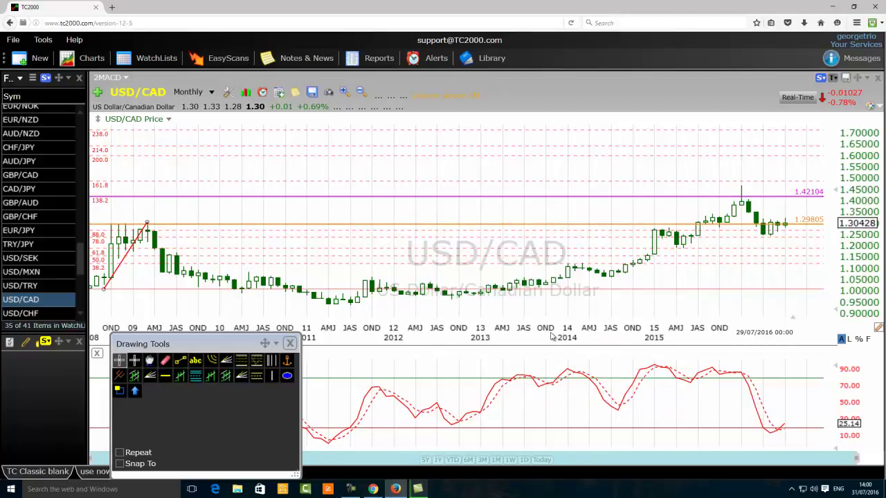
Step: Mark the early 2009 high with a small ellipse, moving the drawing tools palette off the price chart
{"action": "left_click", "coordinate": [287, 376]}
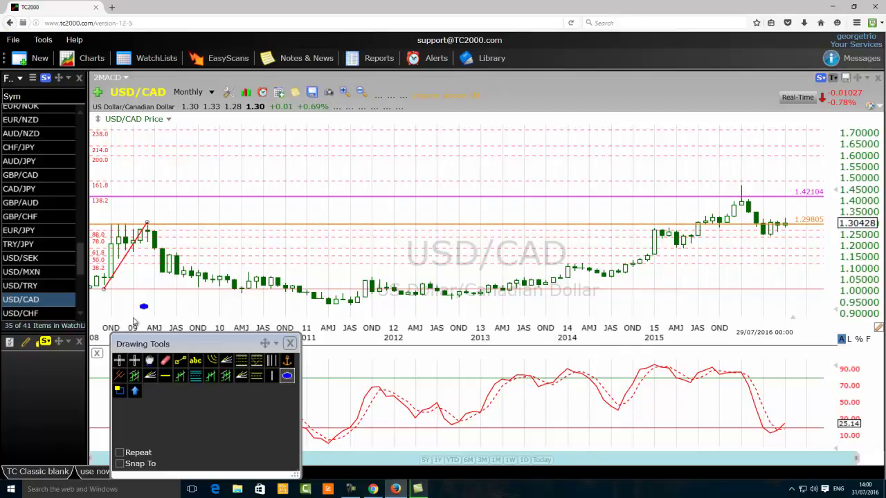
{"action": "mouse_move", "coordinate": [195, 345]}
{"action": "left_mouse_down"}
{"action": "mouse_move", "coordinate": [190, 403]}
{"action": "mouse_move", "coordinate": [202, 395]}
{"action": "left_mouse_up"}
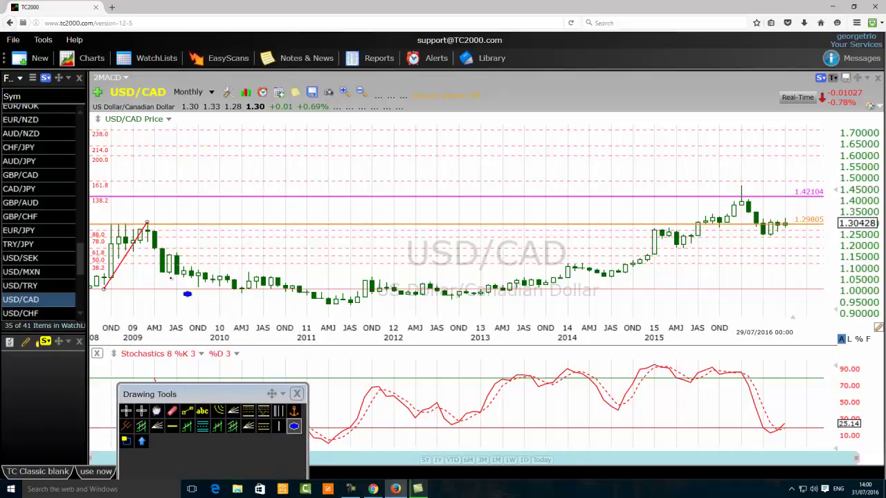
{"action": "left_click_drag", "start_coordinate": [154, 207], "coordinate": [140, 220]}
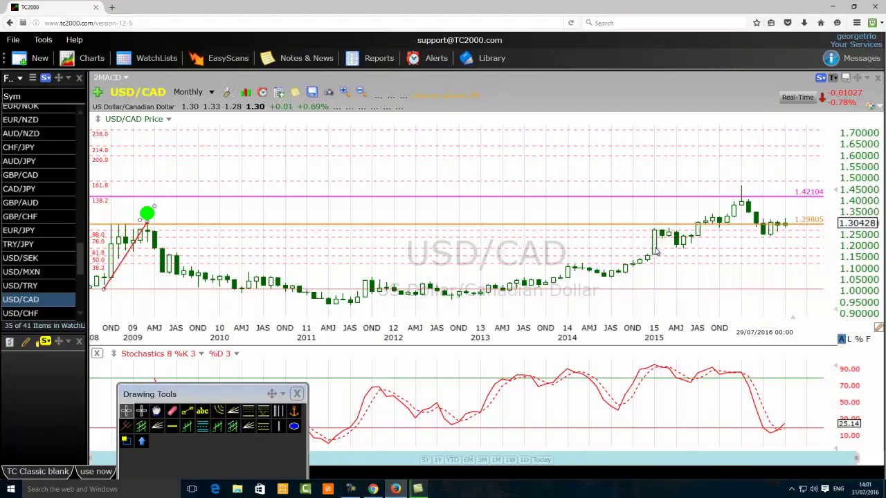
Step: Examine how the 2015 and 2016 candles behave around the orange 1.29805 line, compared with the 2009 high
{"action": "mouse_move", "coordinate": [657, 232]}
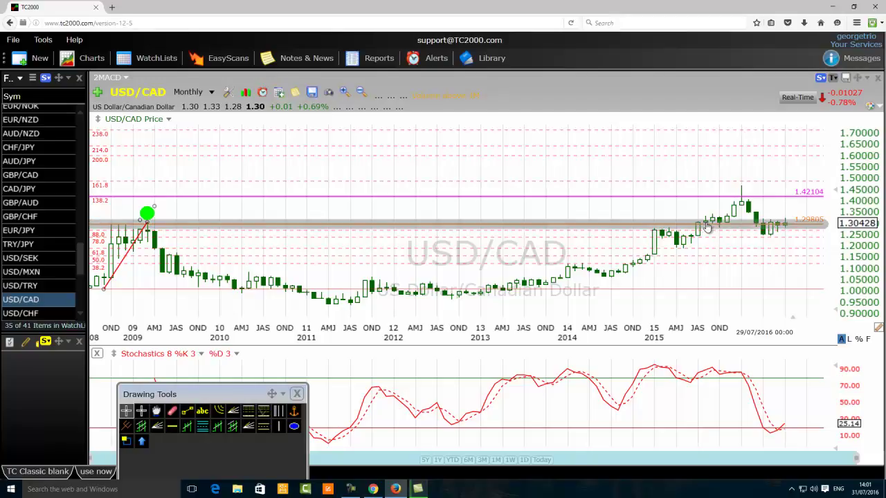
{"action": "mouse_move", "coordinate": [720, 228]}
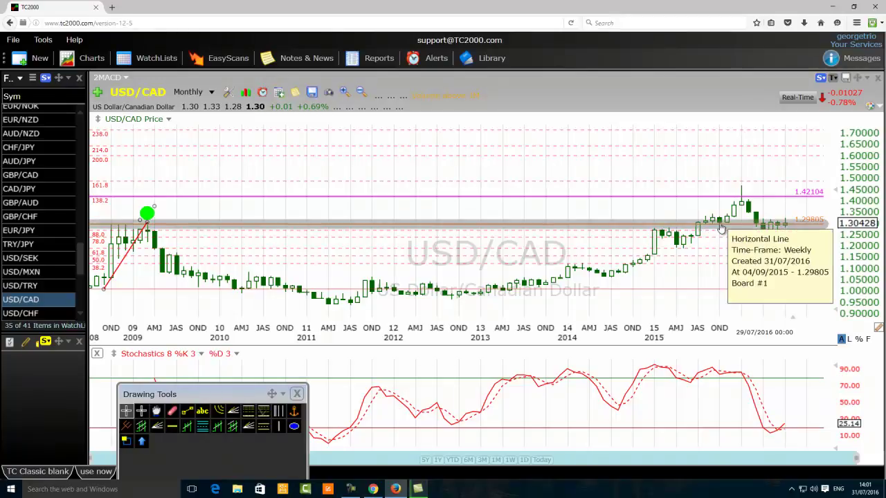
{"action": "scroll", "coordinate": [622, 227], "scroll_direction": "up", "scroll_amount": 1}
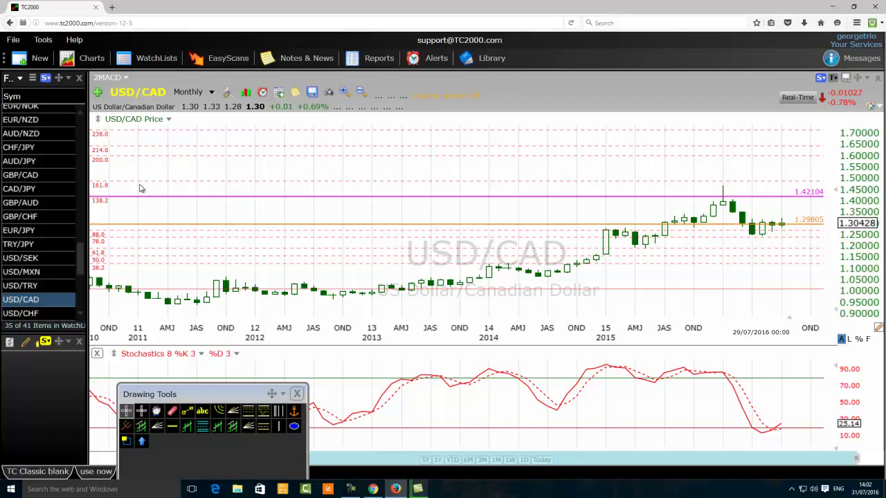
{"action": "scroll", "coordinate": [139, 188], "scroll_direction": "down", "scroll_amount": 2}
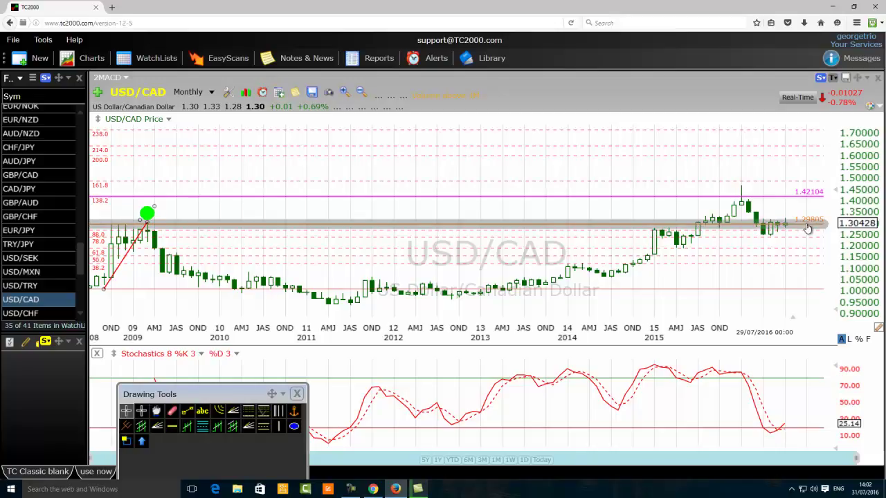
{"action": "mouse_move", "coordinate": [815, 225]}
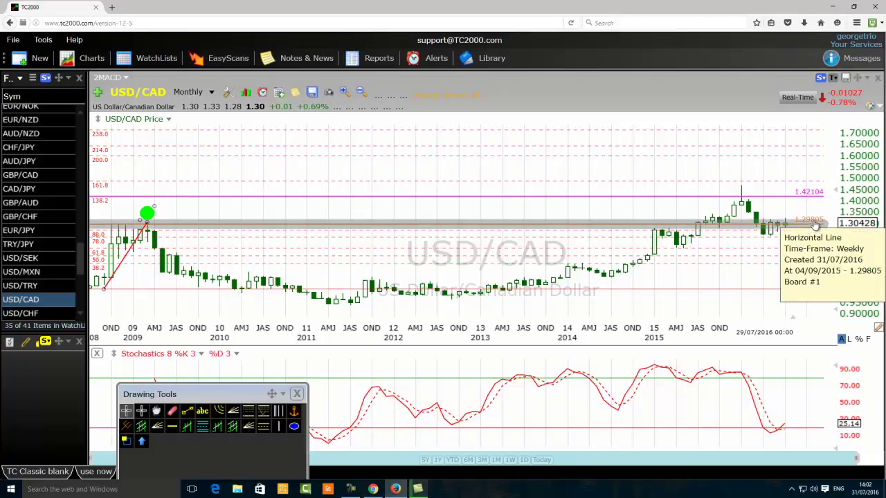
{"action": "mouse_move", "coordinate": [807, 199]}
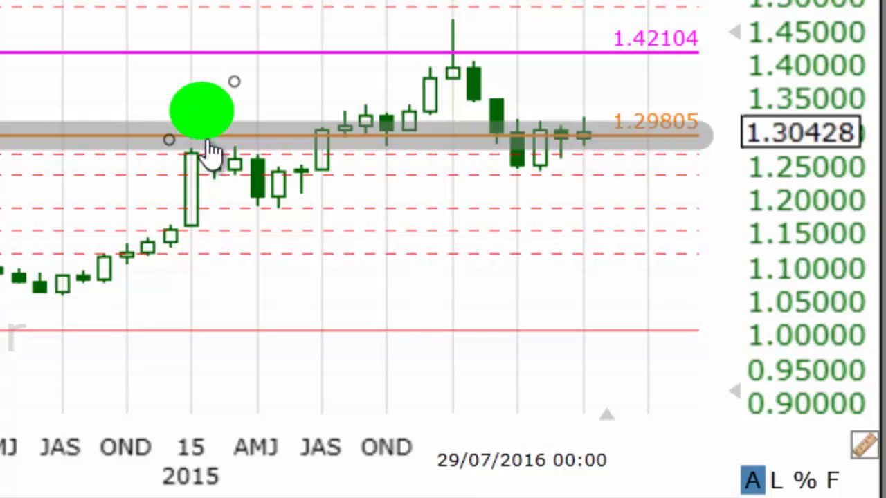
{"action": "mouse_move", "coordinate": [211, 149]}
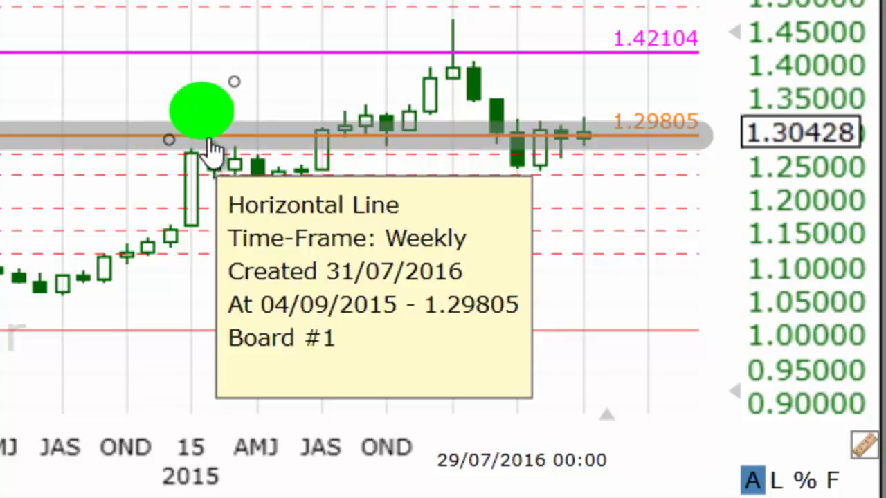
{"action": "mouse_move", "coordinate": [209, 132]}
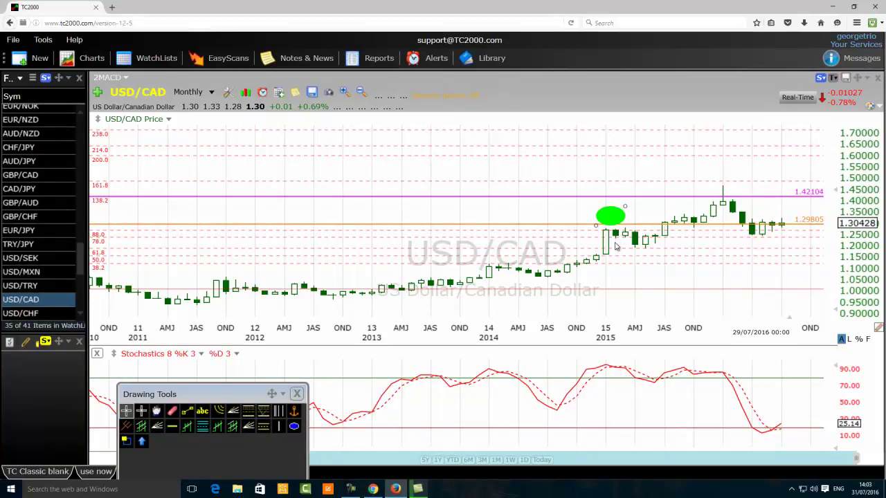
{"action": "left_click", "coordinate": [618, 242]}
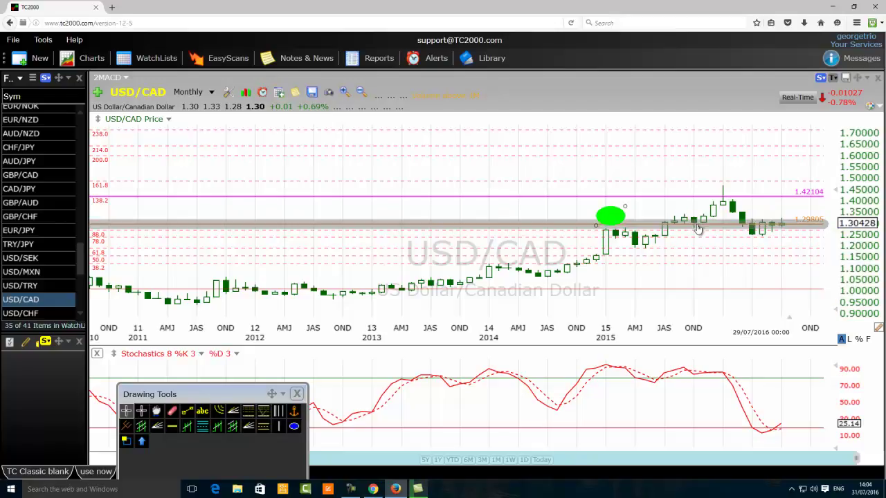
{"action": "mouse_move", "coordinate": [698, 229]}
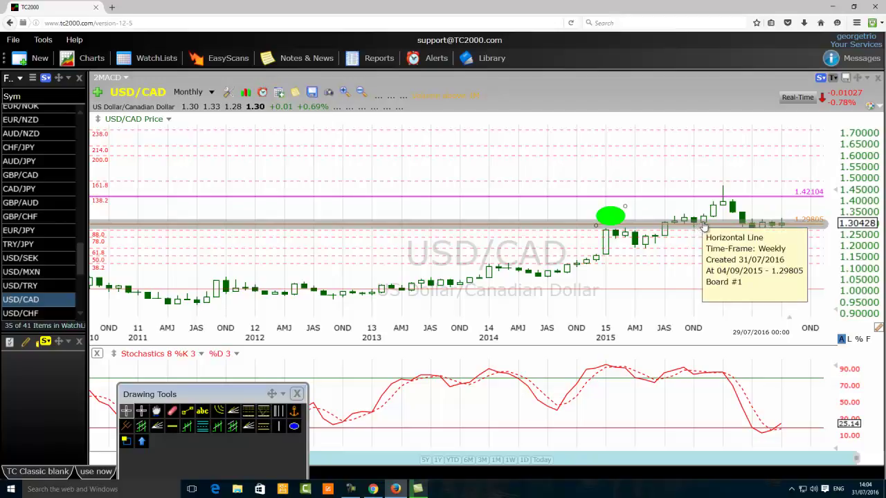
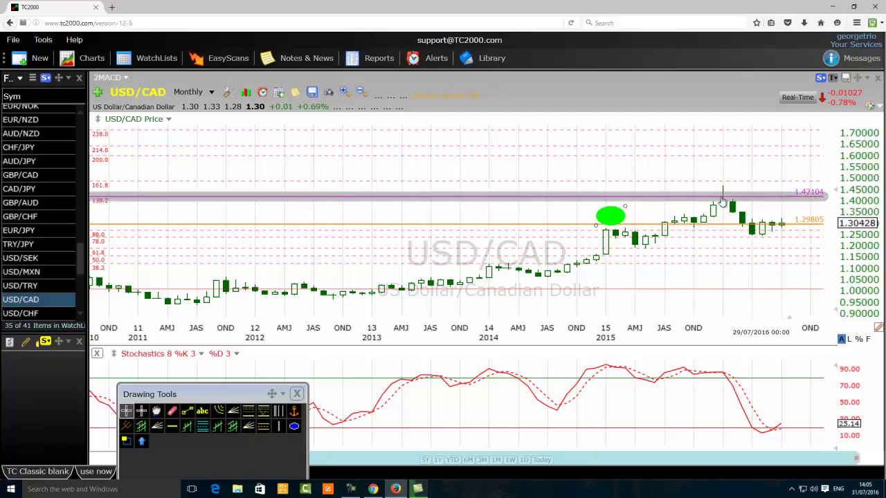
Step: Mark the early 2016 peak above the magenta line with an ellipse
{"action": "left_click", "coordinate": [294, 426]}
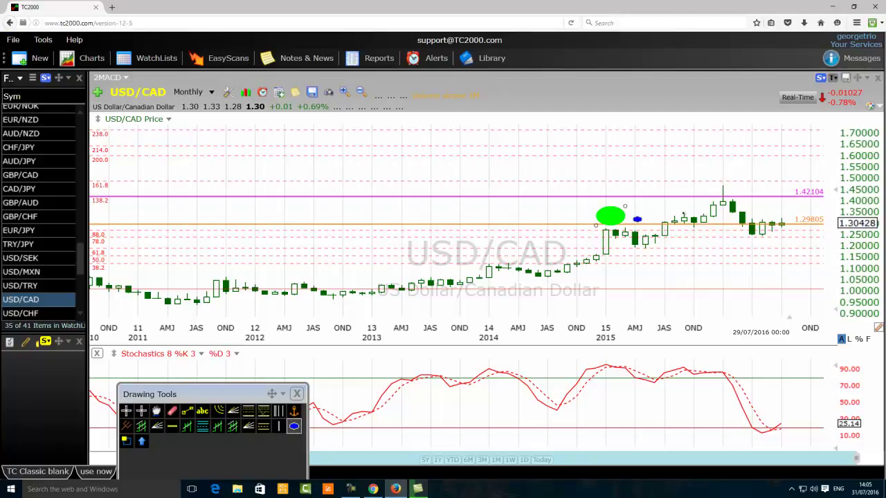
{"action": "left_click_drag", "start_coordinate": [752, 157], "coordinate": [712, 191]}
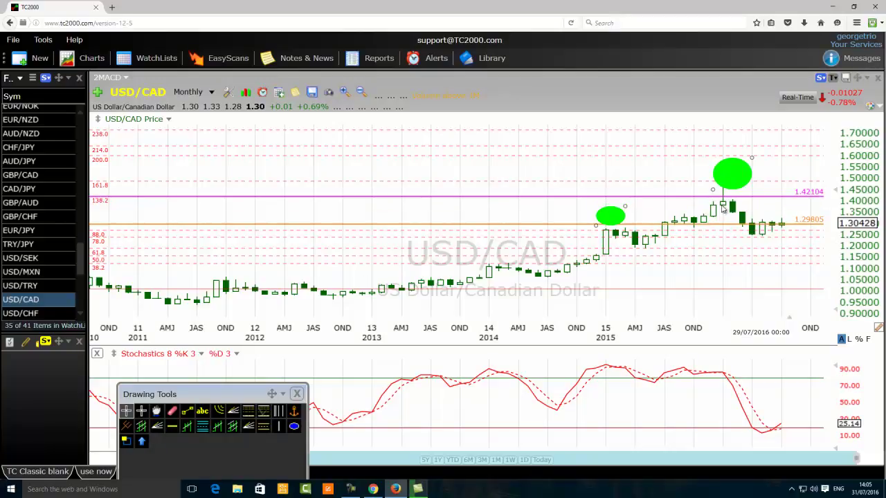
Step: Sketch a cross from two trend lines above the 2014 candles: a short horizontal line with a longer vertical line through it
{"action": "scroll", "coordinate": [720, 212], "scroll_direction": "up", "scroll_amount": 5}
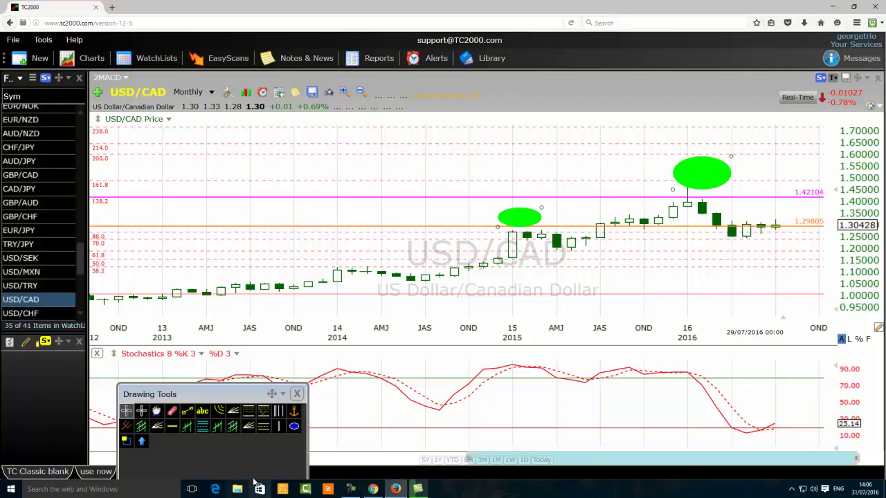
{"action": "left_click", "coordinate": [186, 411]}
{"action": "left_click_drag", "start_coordinate": [395, 161], "coordinate": [424, 162]}
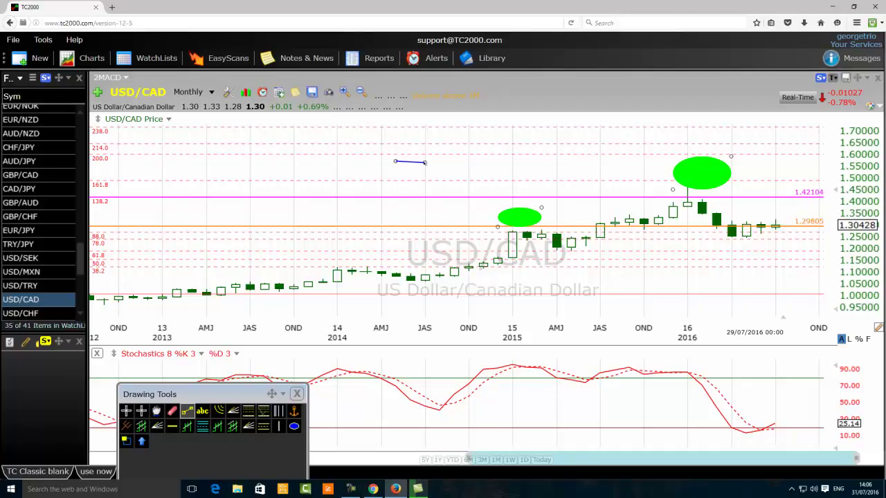
{"action": "left_click", "coordinate": [186, 411]}
{"action": "left_click_drag", "start_coordinate": [409, 149], "coordinate": [409, 199]}
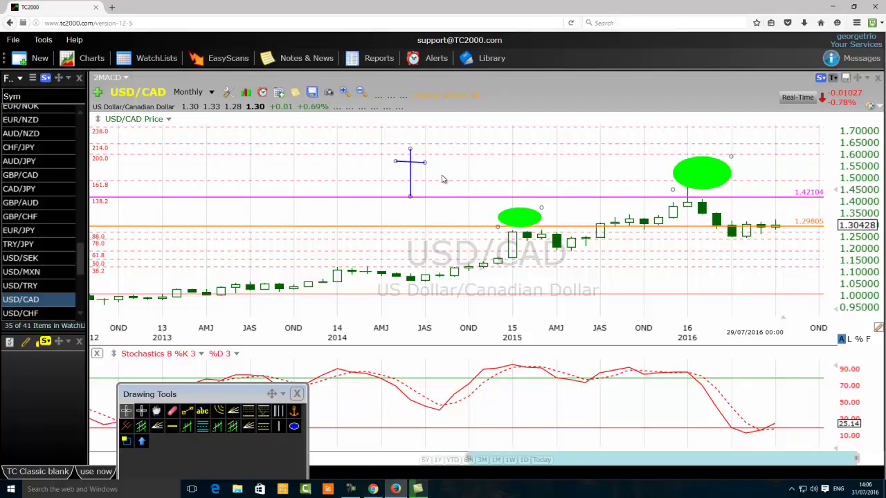
Step: Sketch a small rectangle from four trend lines just to the upper right of the cross
{"action": "left_click", "coordinate": [186, 411]}
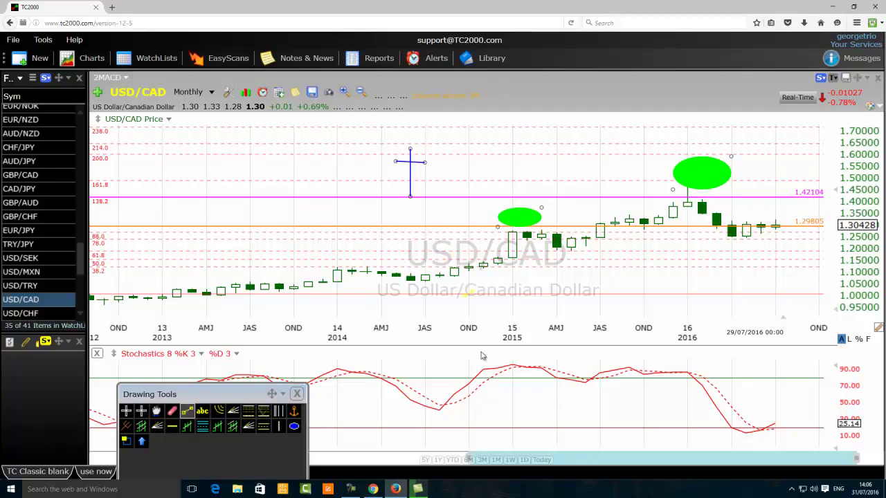
{"action": "mouse_move", "coordinate": [440, 134]}
{"action": "left_mouse_down"}
{"action": "mouse_move", "coordinate": [439, 164]}
{"action": "mouse_move", "coordinate": [438, 156]}
{"action": "left_mouse_up"}
{"action": "left_click", "coordinate": [187, 412]}
{"action": "left_click_drag", "start_coordinate": [439, 134], "coordinate": [467, 135]}
{"action": "left_click_drag", "start_coordinate": [468, 135], "coordinate": [468, 153]}
{"action": "left_click", "coordinate": [187, 411]}
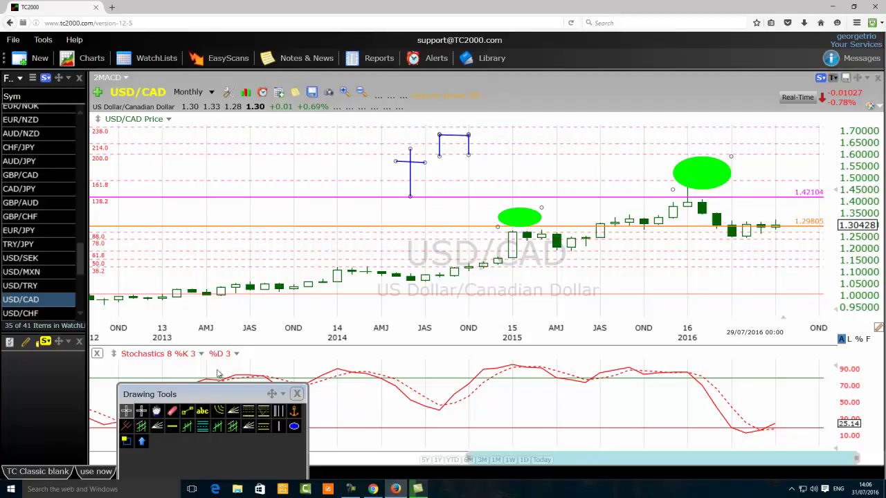
{"action": "left_click", "coordinate": [187, 414]}
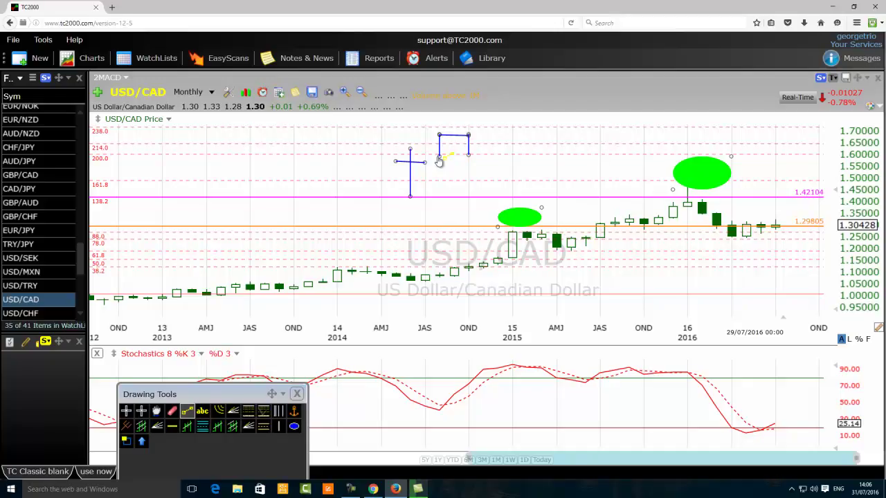
{"action": "left_click_drag", "start_coordinate": [438, 155], "coordinate": [468, 155]}
{"action": "key", "text": "Escape"}
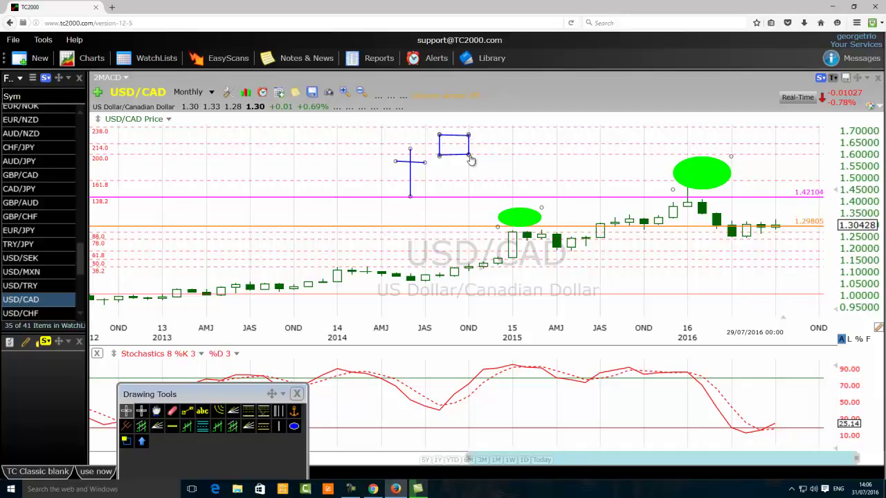
Step: Draw a trend line from the early 2016 high near 1.47 down to the following low near 1.25
{"action": "left_click", "coordinate": [683, 191]}
{"action": "mouse_move", "coordinate": [694, 202]}
{"action": "scroll", "coordinate": [183, 273], "scroll_direction": "down", "scroll_amount": 3}
{"action": "scroll", "coordinate": [188, 268], "scroll_direction": "down", "scroll_amount": 1}
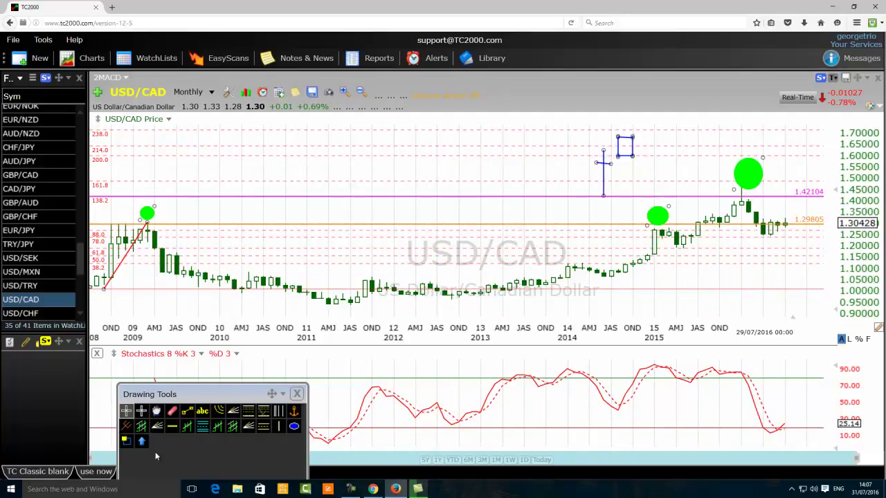
{"action": "left_click", "coordinate": [189, 412]}
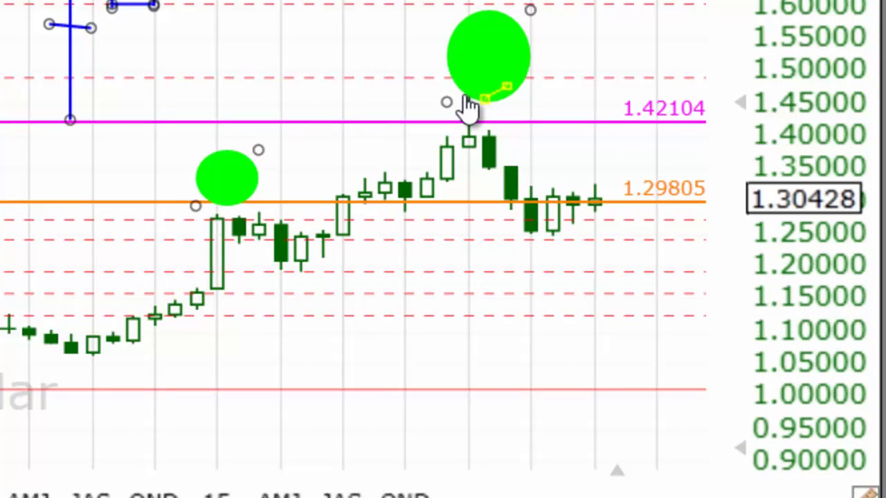
{"action": "left_click_drag", "start_coordinate": [740, 185], "coordinate": [763, 234]}
{"action": "left_click_drag", "start_coordinate": [520, 230], "coordinate": [516, 234]}
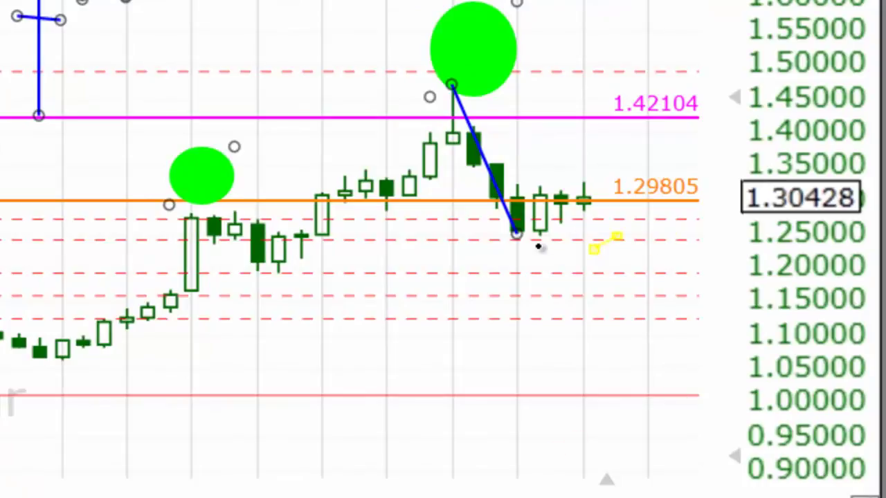
Step: Continue the blue projection from the 1.25 low up to about 1.32, and down to about 1.19, with two trend lines
{"action": "left_click_drag", "start_coordinate": [516, 233], "coordinate": [581, 186]}
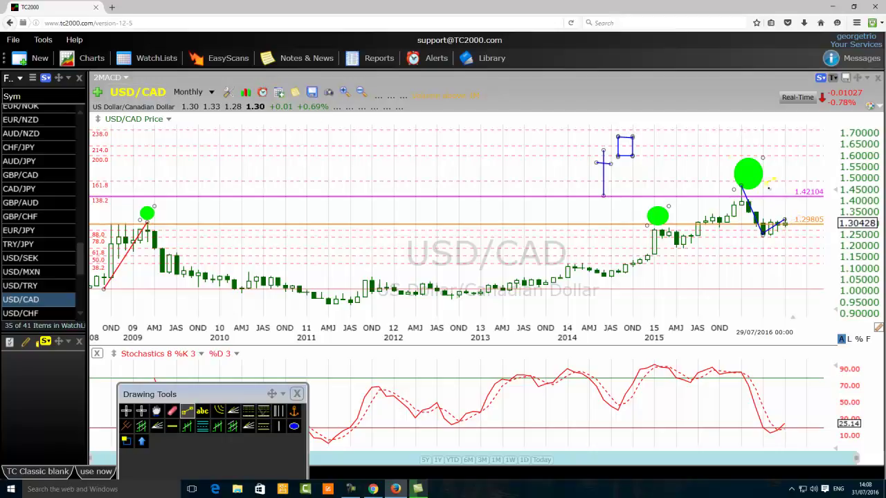
{"action": "left_click_drag", "start_coordinate": [785, 217], "coordinate": [790, 249]}
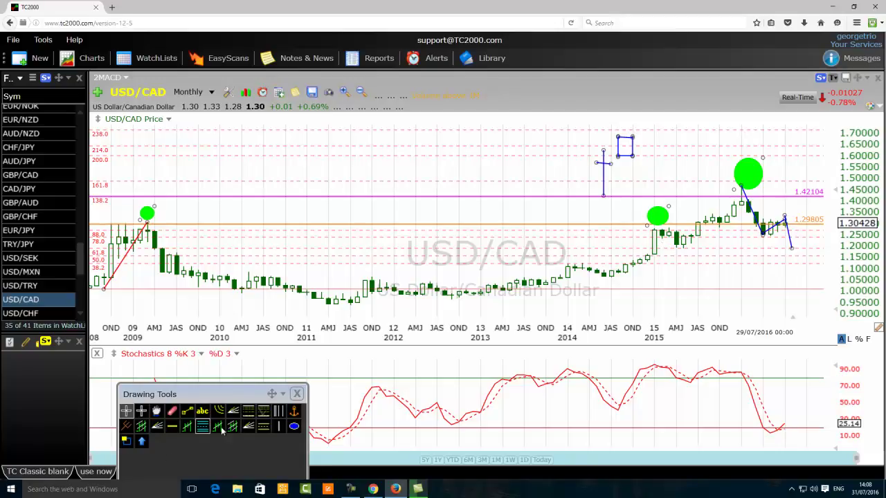
Step: Mark the mid-2015 lows with a small ellipse placed just beneath the candles, around 1.15
{"action": "left_click", "coordinate": [293, 427]}
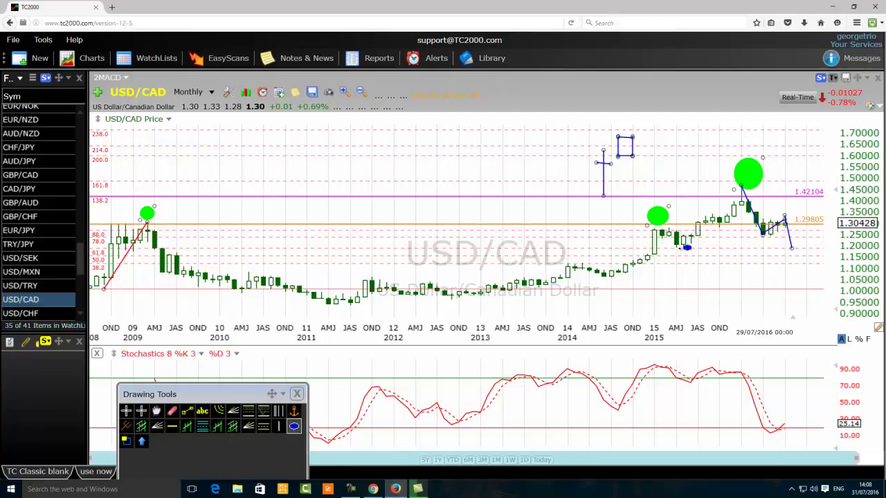
{"action": "left_click_drag", "start_coordinate": [698, 243], "coordinate": [675, 260]}
{"action": "left_click", "coordinate": [745, 202]}
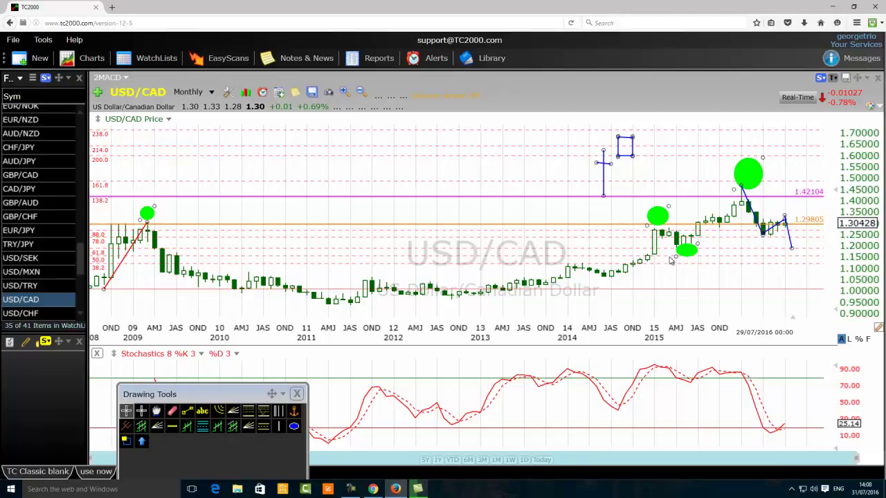
{"action": "mouse_move", "coordinate": [684, 252]}
{"action": "mouse_move", "coordinate": [689, 255]}
{"action": "left_mouse_down"}
{"action": "mouse_move", "coordinate": [680, 267]}
{"action": "mouse_move", "coordinate": [688, 263]}
{"action": "left_mouse_up"}
Step: Place a horizontal line at 1.18970 along the mid-2015 lows
{"action": "left_click", "coordinate": [171, 426]}
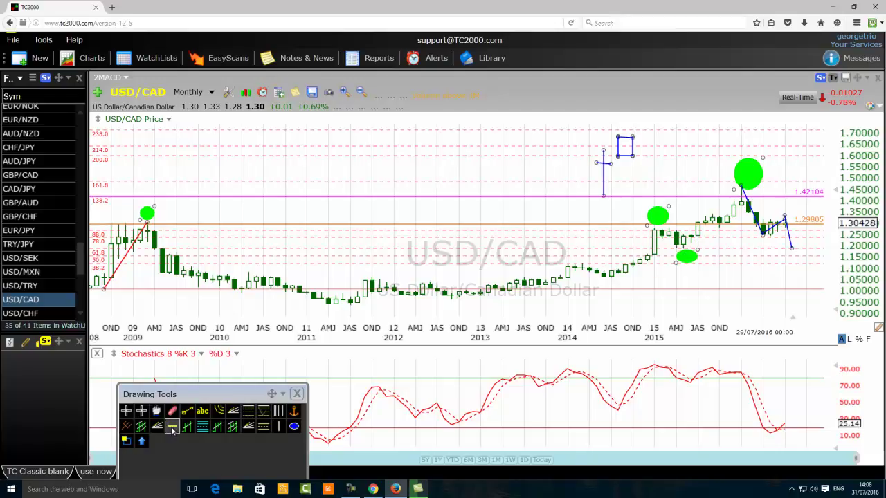
{"action": "left_click", "coordinate": [646, 247]}
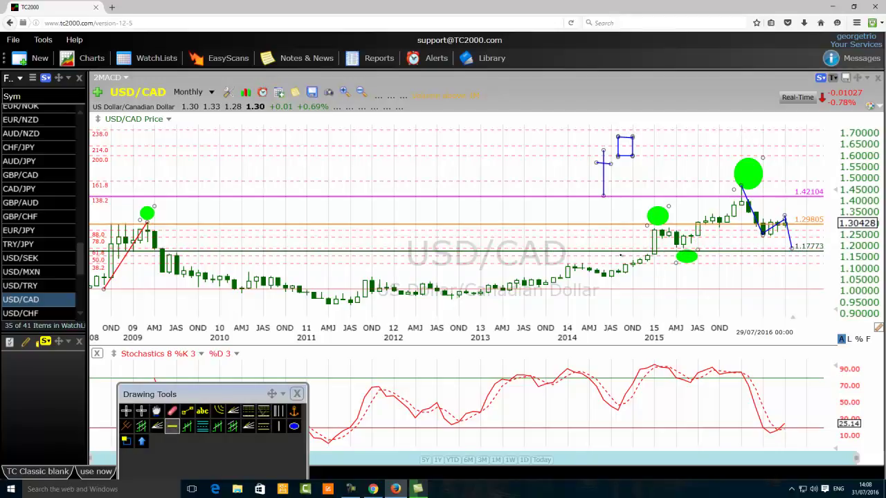
{"action": "key", "text": "Escape"}
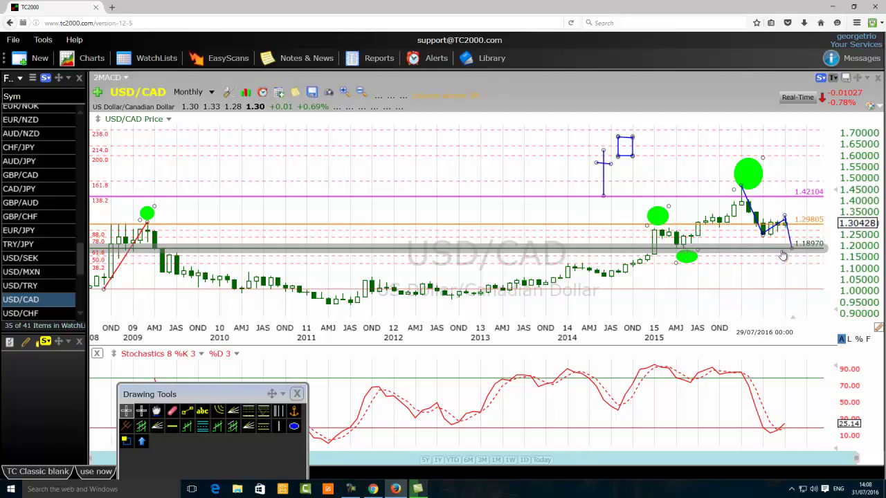
{"action": "mouse_move", "coordinate": [800, 252]}
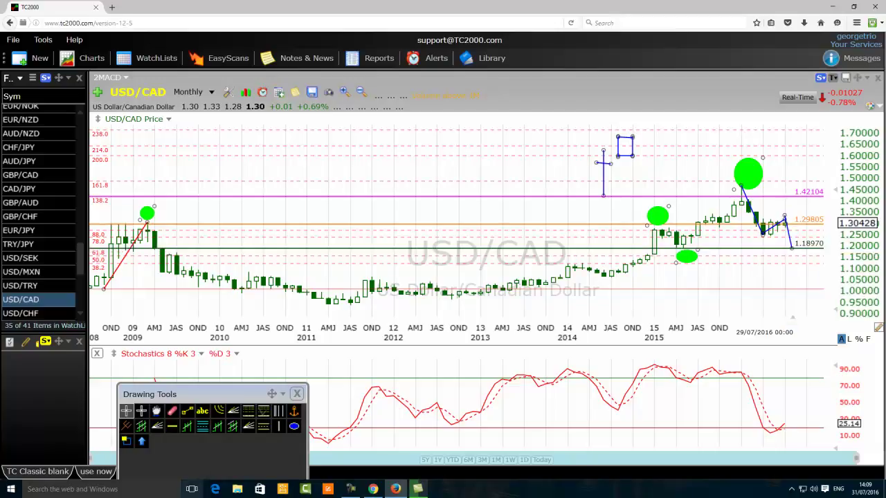
Step: Draw a steep trend line from the end of the projected decline near 1.19 up past 1.70
{"action": "left_click", "coordinate": [189, 413]}
{"action": "mouse_move", "coordinate": [792, 253]}
{"action": "left_mouse_down"}
{"action": "mouse_move", "coordinate": [816, 227]}
{"action": "mouse_move", "coordinate": [820, 127]}
{"action": "left_mouse_up"}
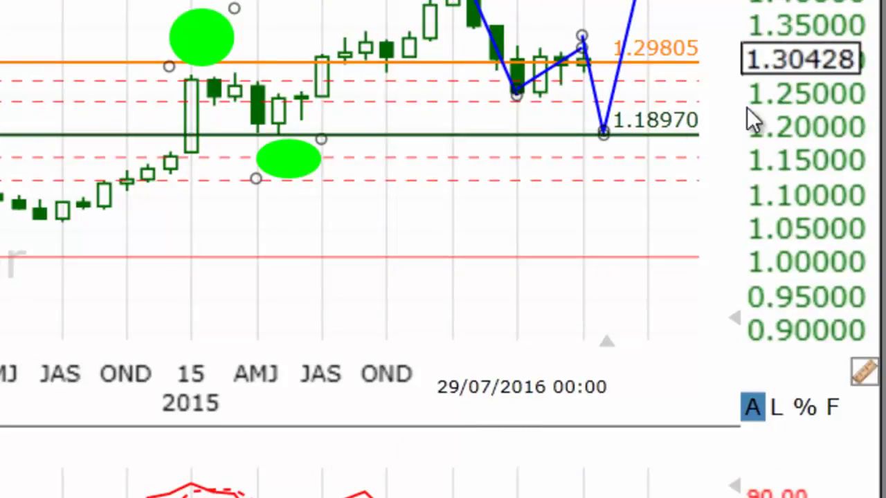
Step: Sketch an alternative drop to about 1.12 and a rebound to the 1.18970 line with two trend lines, and delete both lines
{"action": "left_click_drag", "start_coordinate": [539, 93], "coordinate": [578, 191]}
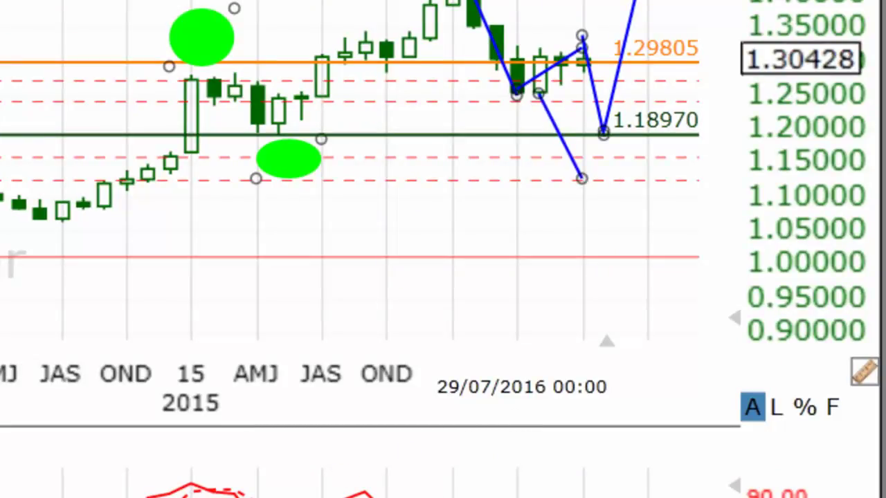
{"action": "mouse_move", "coordinate": [581, 168]}
{"action": "left_mouse_down"}
{"action": "mouse_move", "coordinate": [603, 136]}
{"action": "mouse_move", "coordinate": [625, 138]}
{"action": "left_mouse_up"}
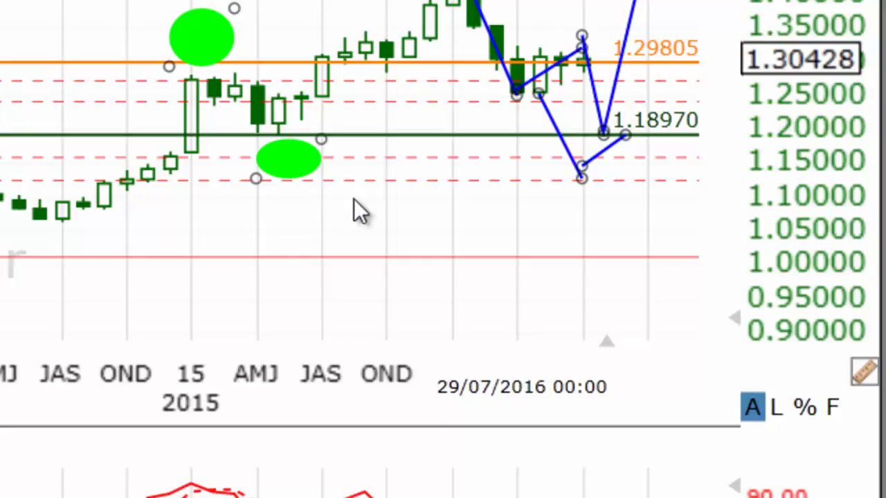
{"action": "right_click", "coordinate": [557, 131]}
{"action": "left_click", "coordinate": [623, 494]}
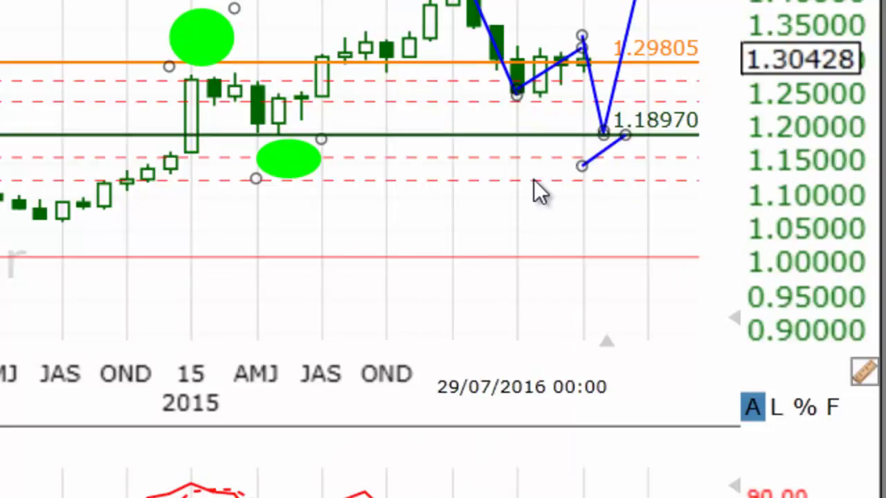
{"action": "right_click", "coordinate": [604, 161]}
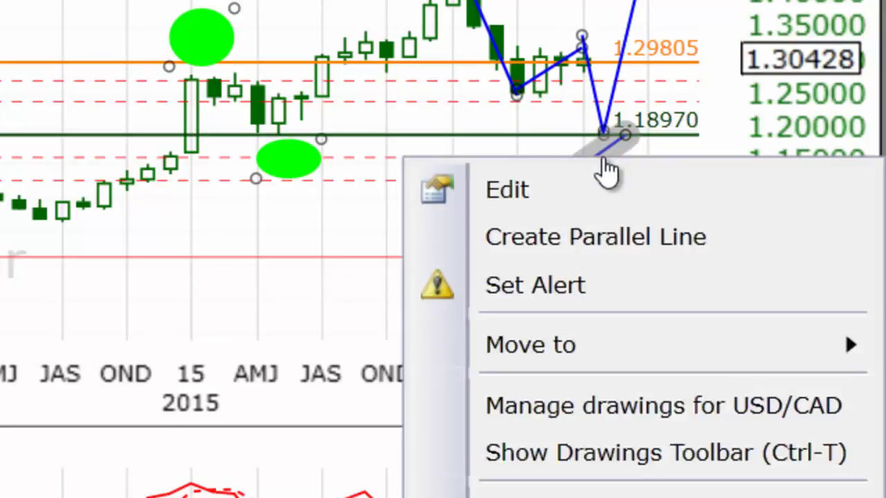
{"action": "left_click", "coordinate": [623, 494]}
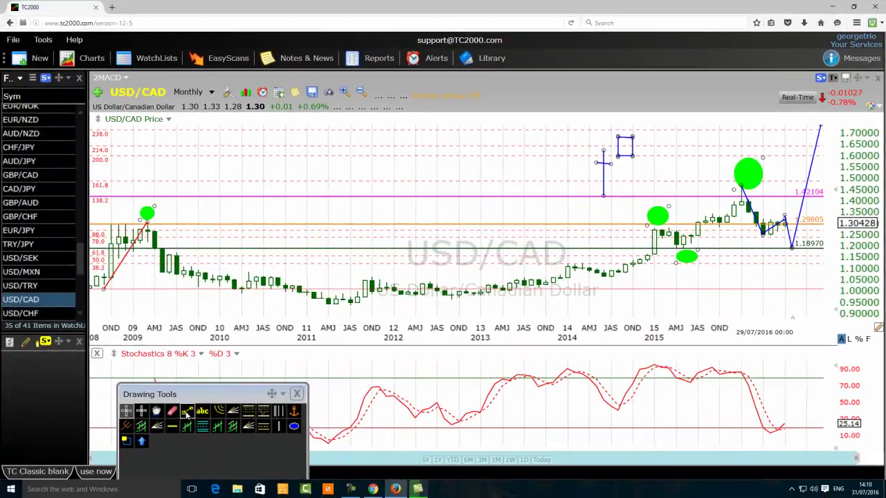
Step: Draw a rising channel around the 2014–2016 candles: a lower trend line from about 0.99 to 1.45 and an upper one from about 1.09 to 1.60
{"action": "left_click", "coordinate": [187, 412]}
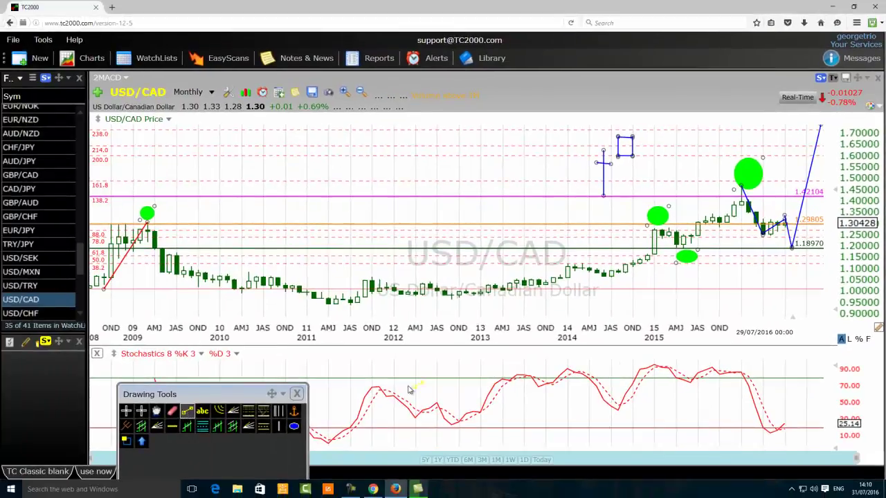
{"action": "left_click_drag", "start_coordinate": [574, 294], "coordinate": [830, 184]}
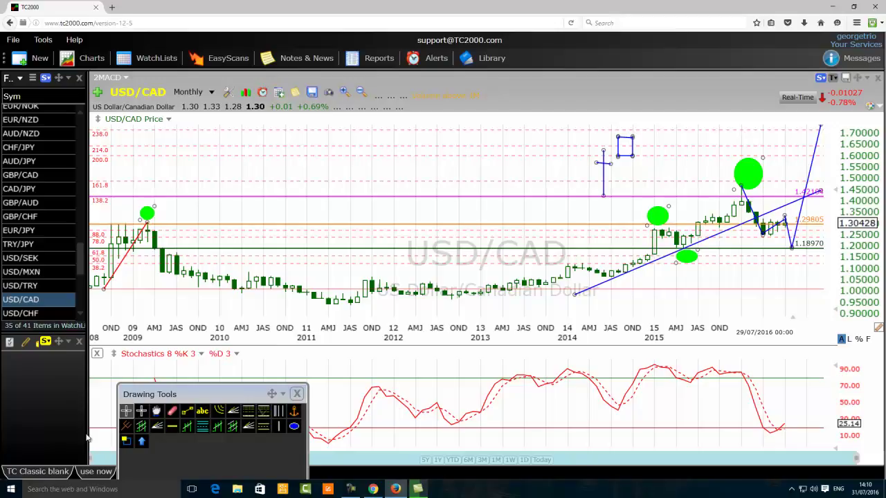
{"action": "left_click", "coordinate": [188, 411]}
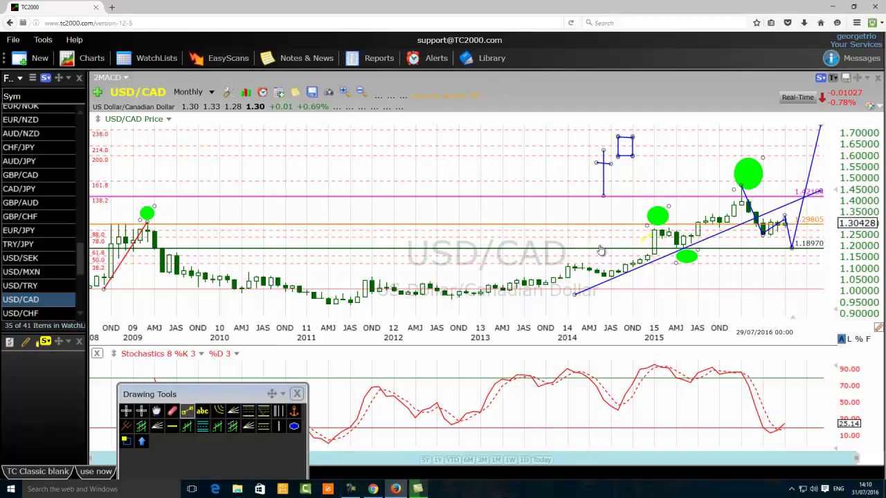
{"action": "mouse_move", "coordinate": [553, 266]}
{"action": "left_mouse_down"}
{"action": "mouse_move", "coordinate": [722, 211]}
{"action": "mouse_move", "coordinate": [820, 156]}
{"action": "left_mouse_up"}
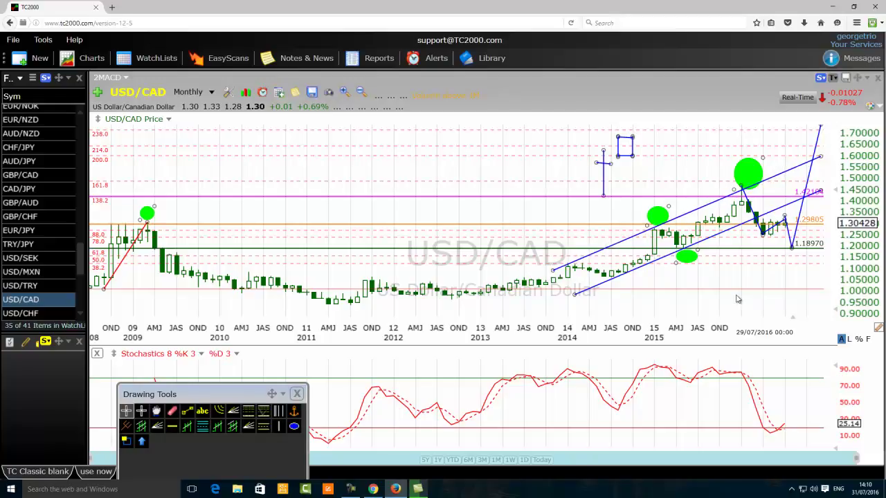
Step: Change the color of the channel's lower trend line to red
{"action": "left_click", "coordinate": [614, 284]}
{"action": "mouse_move", "coordinate": [613, 283]}
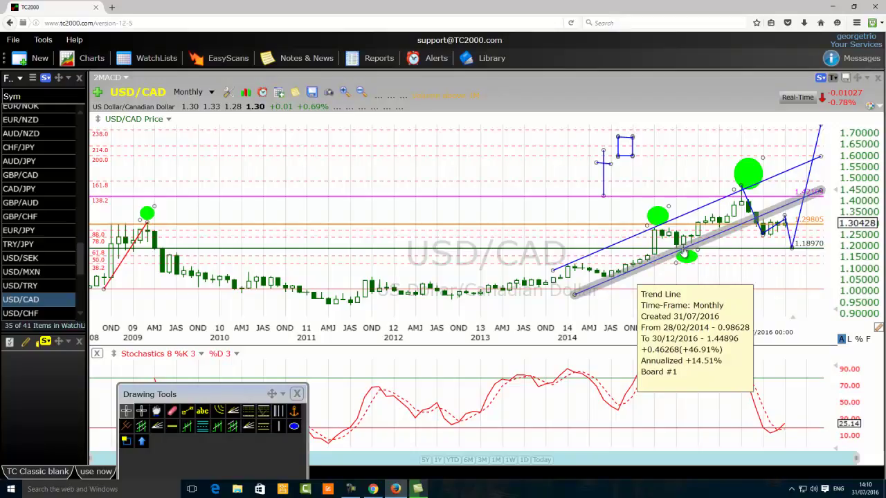
{"action": "right_click", "coordinate": [699, 243]}
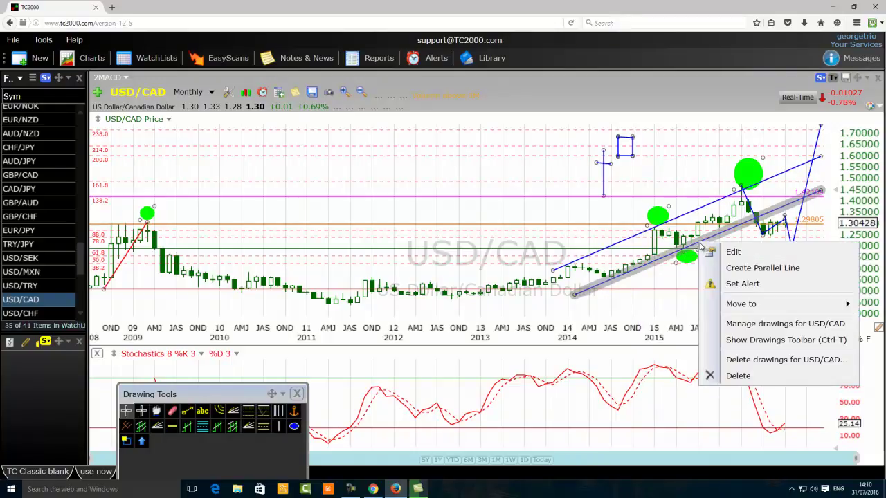
{"action": "left_click", "coordinate": [731, 252]}
{"action": "left_click", "coordinate": [853, 289]}
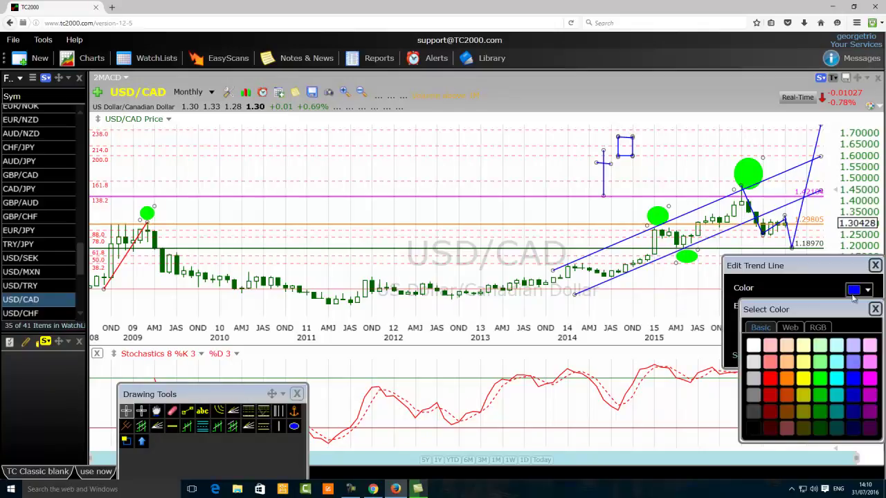
{"action": "left_click", "coordinate": [772, 380]}
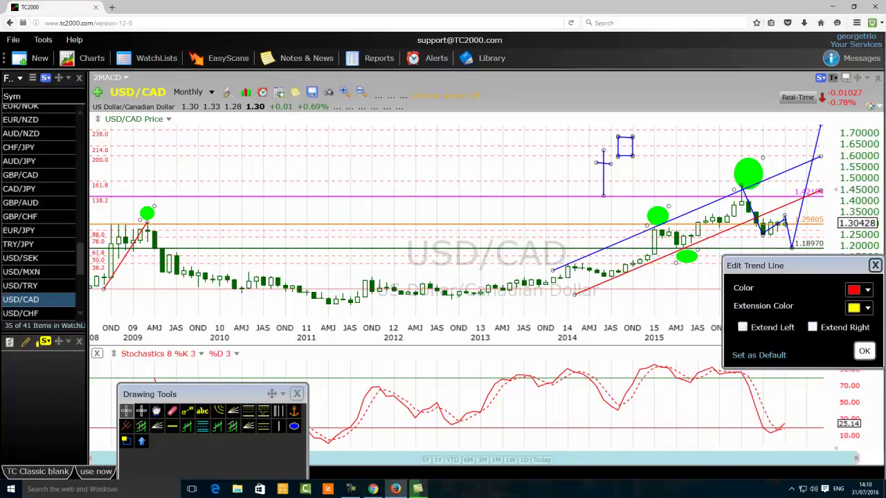
{"action": "left_click", "coordinate": [865, 351]}
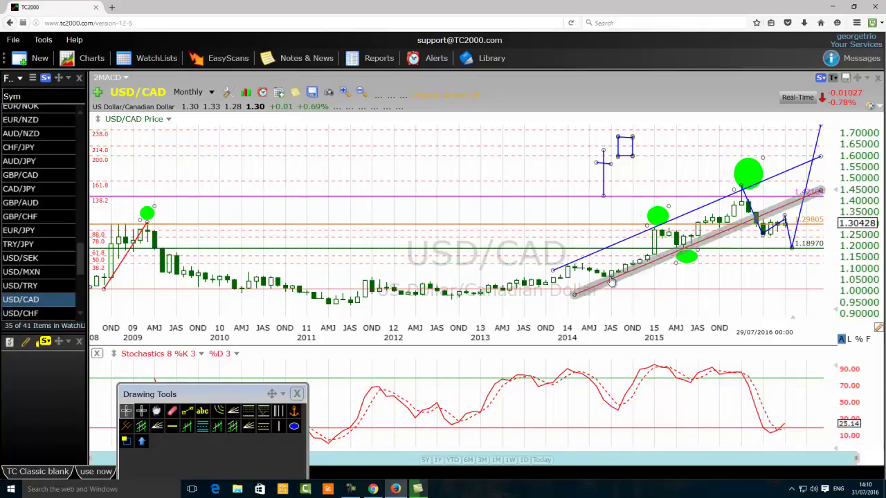
Step: Change the color of the channel's upper trend line to red
{"action": "mouse_move", "coordinate": [611, 282]}
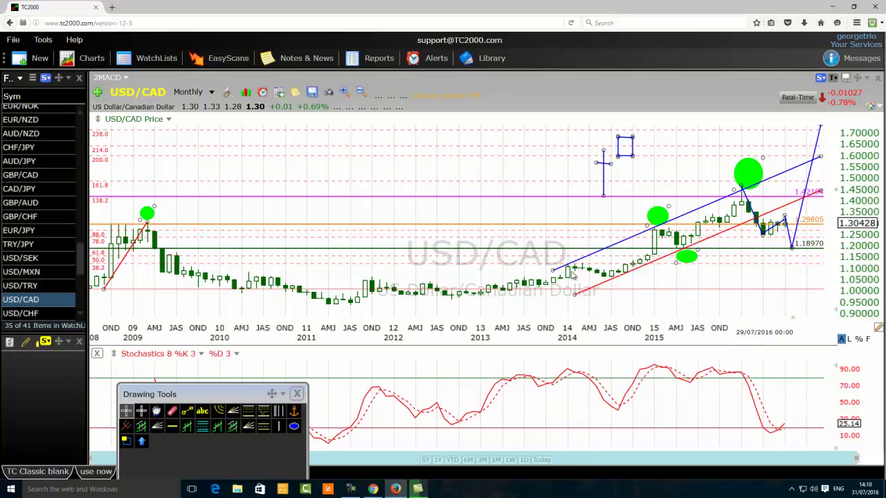
{"action": "mouse_move", "coordinate": [567, 269]}
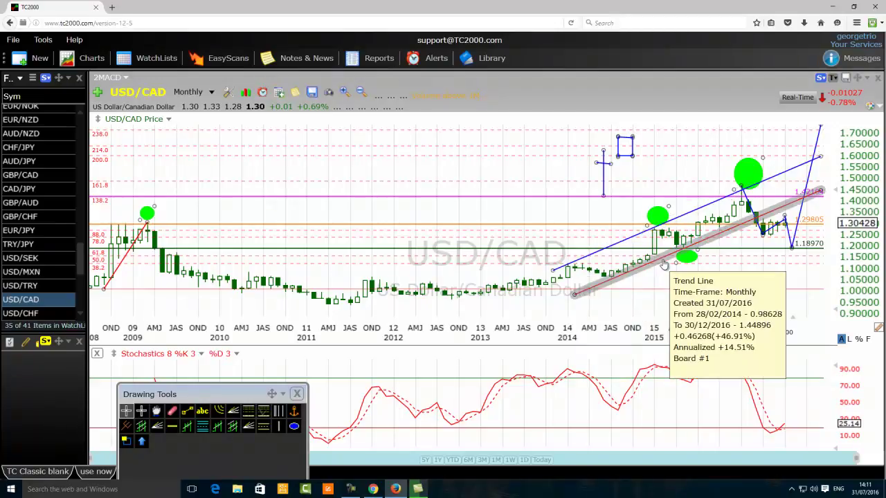
{"action": "right_click", "coordinate": [688, 220]}
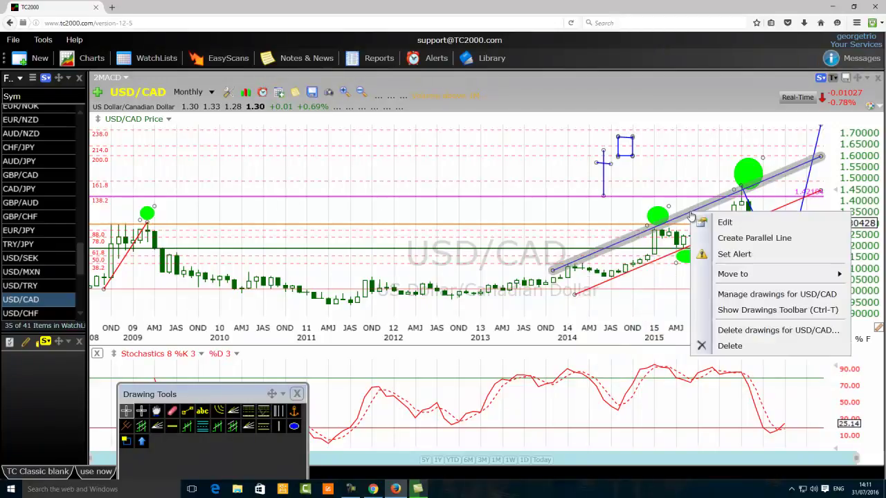
{"action": "left_click", "coordinate": [721, 231]}
{"action": "left_click", "coordinate": [866, 259]}
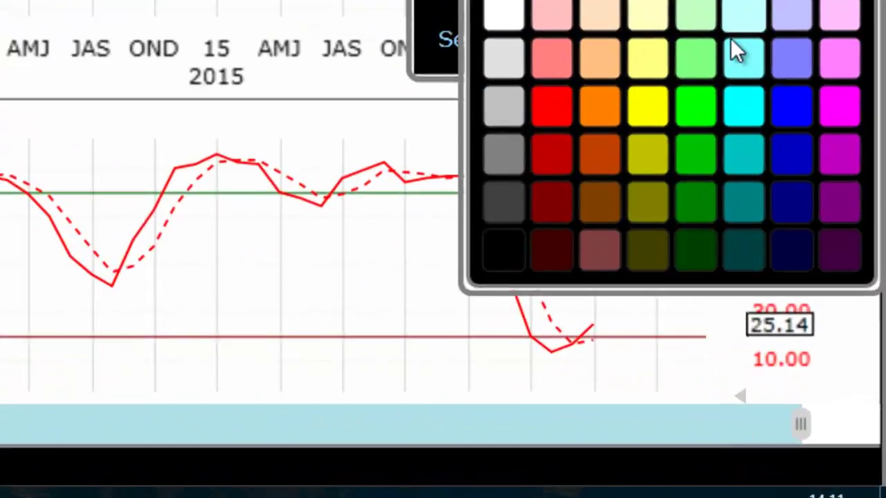
{"action": "left_click", "coordinate": [545, 92]}
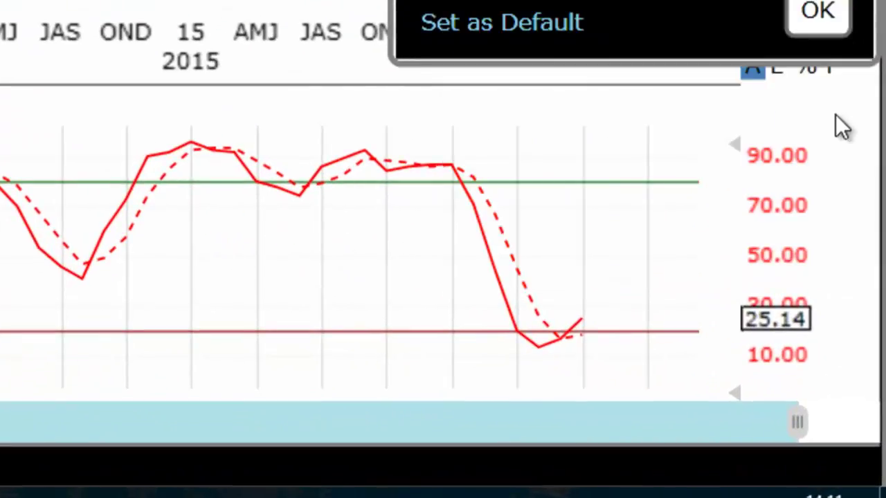
{"action": "left_click", "coordinate": [830, 20]}
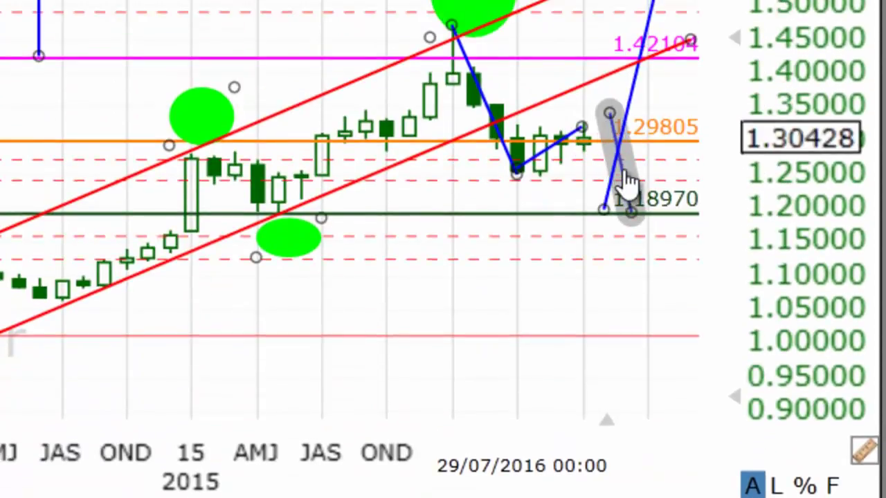
Step: Extend the blue rebound leg from the 1.25 low so it ends at the falling leg's start near 1.34
{"action": "left_click_drag", "start_coordinate": [580, 129], "coordinate": [583, 99]}
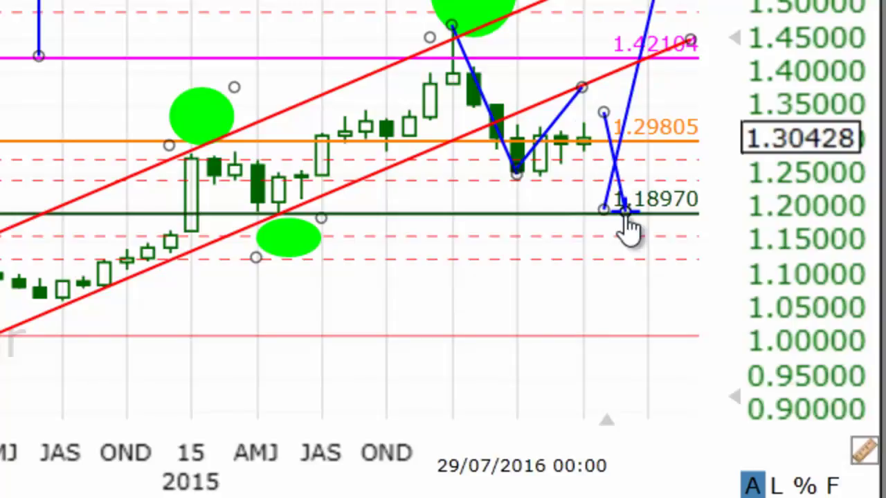
{"action": "left_click_drag", "start_coordinate": [582, 87], "coordinate": [606, 115]}
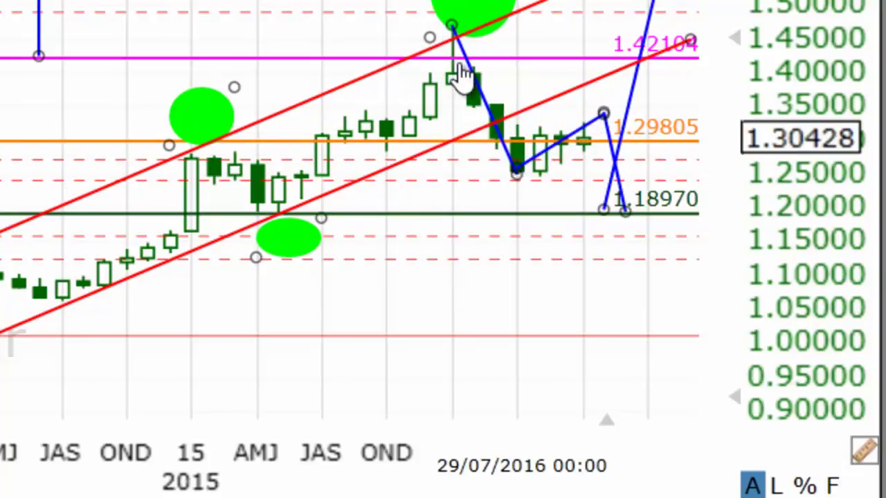
{"action": "mouse_move", "coordinate": [587, 160]}
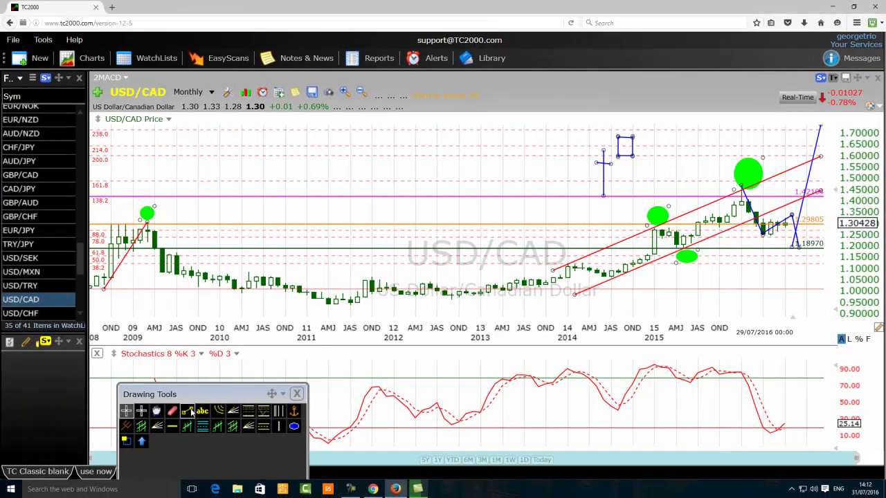
Step: Draw a short falling line from the lower channel line to about 1.14, and a rising line beneath the channel from about 0.95 to 1.30
{"action": "left_click", "coordinate": [187, 410]}
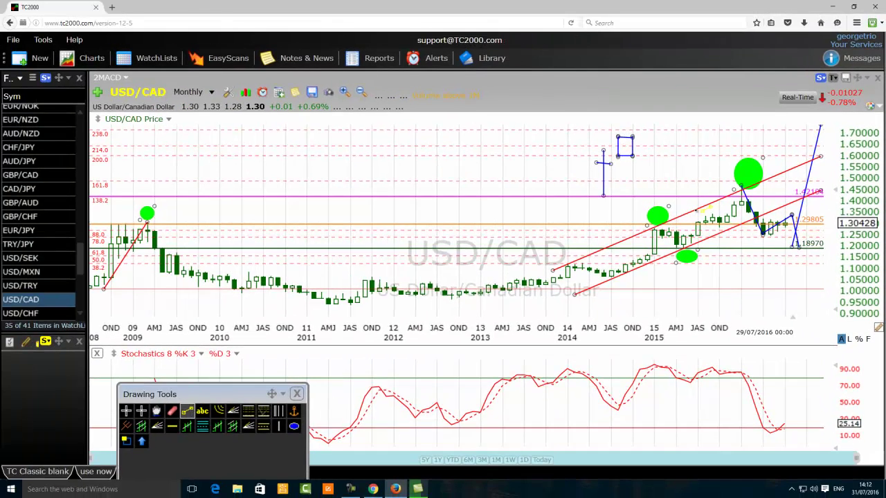
{"action": "left_click_drag", "start_coordinate": [703, 220], "coordinate": [734, 246]}
{"action": "left_click", "coordinate": [186, 411]}
{"action": "left_click_drag", "start_coordinate": [636, 304], "coordinate": [818, 222]}
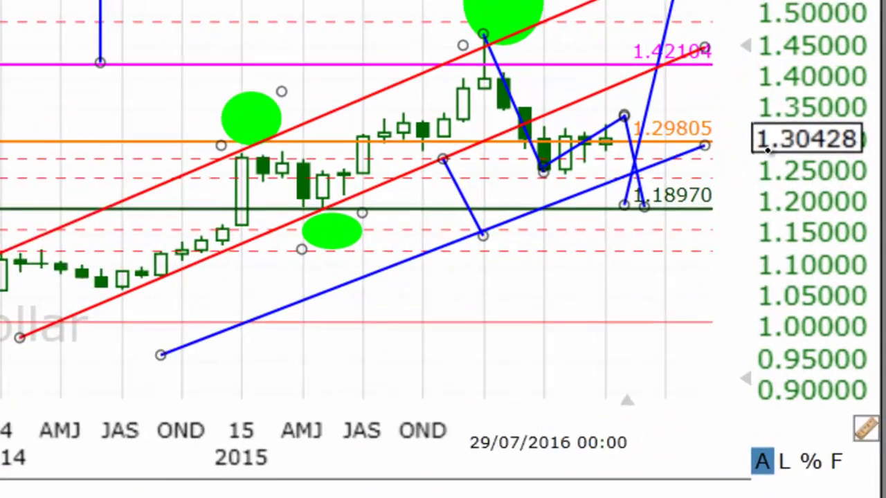
{"action": "left_click_drag", "start_coordinate": [104, 362], "coordinate": [147, 367]}
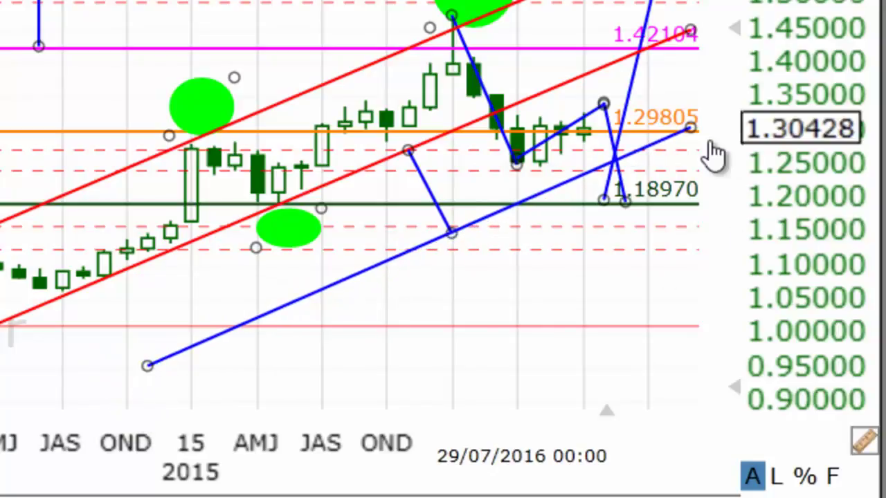
Step: Adjust the blue line beneath the channel to run parallel from about 0.95 to 1.32, matching the spacing with the short falling line
{"action": "left_click_drag", "start_coordinate": [691, 129], "coordinate": [731, 121]}
{"action": "left_click_drag", "start_coordinate": [431, 198], "coordinate": [126, 348]}
{"action": "left_click_drag", "start_coordinate": [126, 314], "coordinate": [181, 294]}
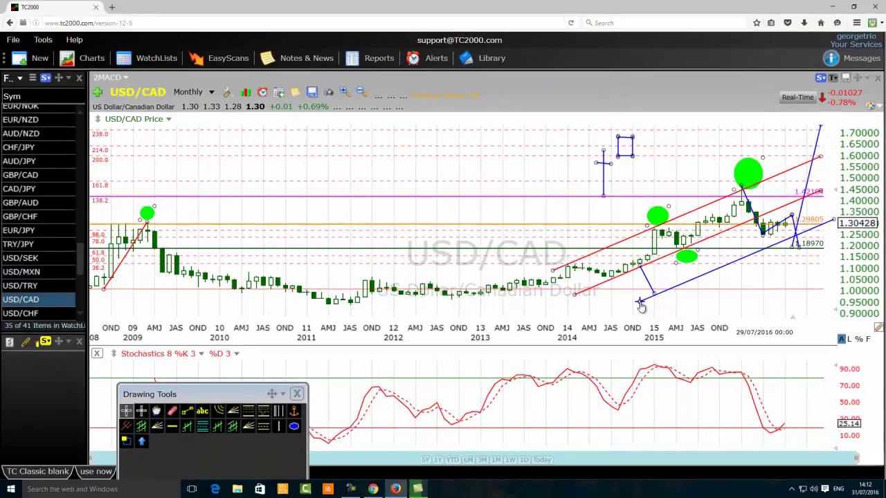
Step: Change the color of the rising blue trend line beneath the channel to red
{"action": "right_click", "coordinate": [727, 266]}
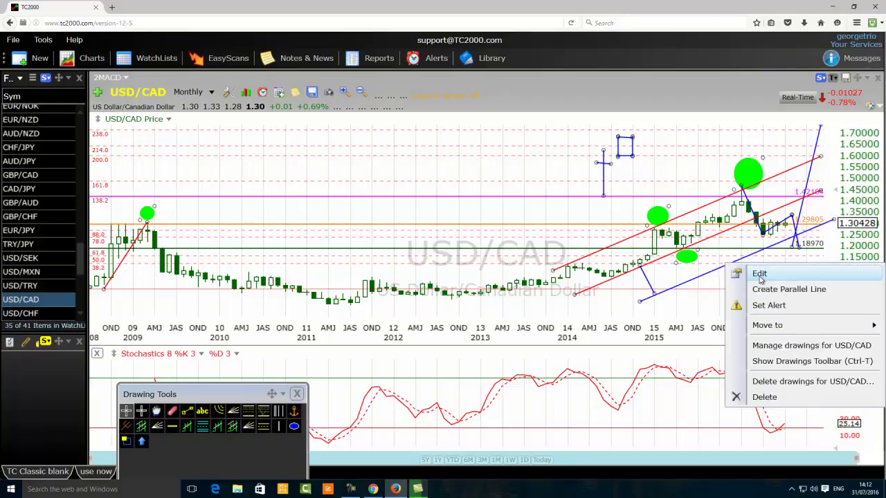
{"action": "left_click", "coordinate": [759, 275]}
{"action": "left_click", "coordinate": [867, 313]}
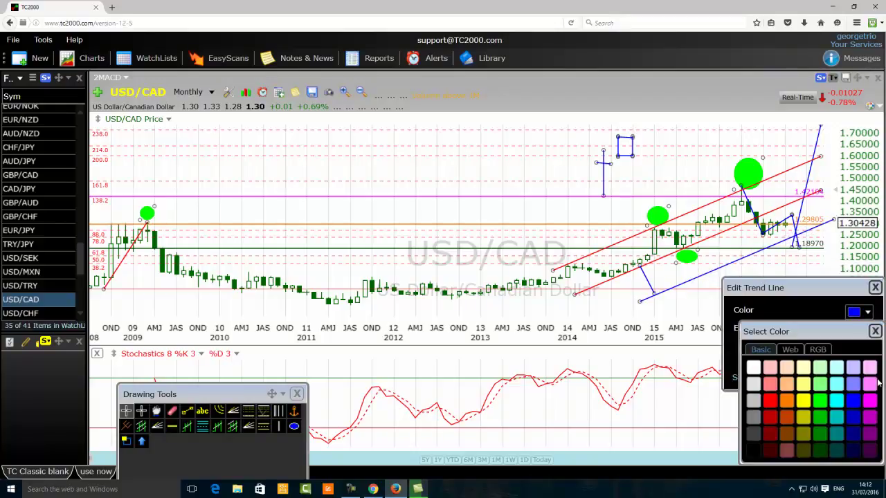
{"action": "left_click", "coordinate": [770, 402]}
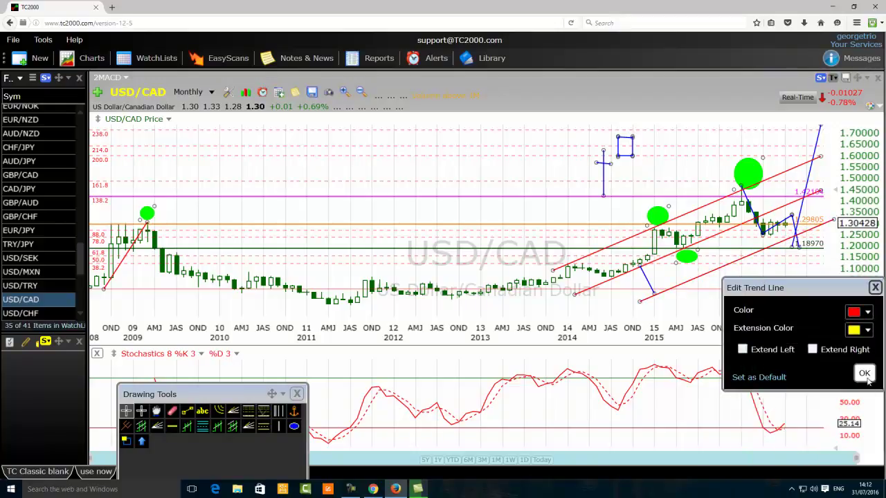
{"action": "left_click", "coordinate": [864, 373]}
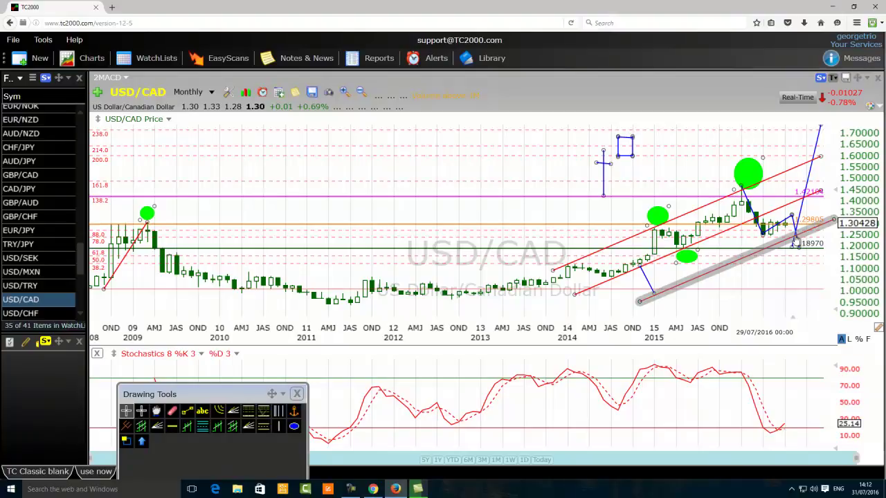
Step: Move the short falling line below the lowest red line and fit a parallel rising line to its lower end, from about 0.95 to 1.17
{"action": "mouse_move", "coordinate": [796, 240]}
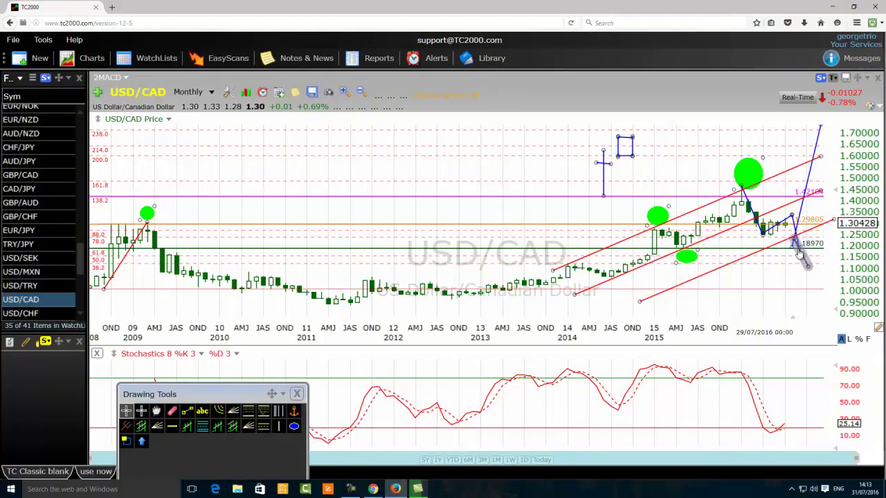
{"action": "left_click_drag", "start_coordinate": [799, 253], "coordinate": [776, 260]}
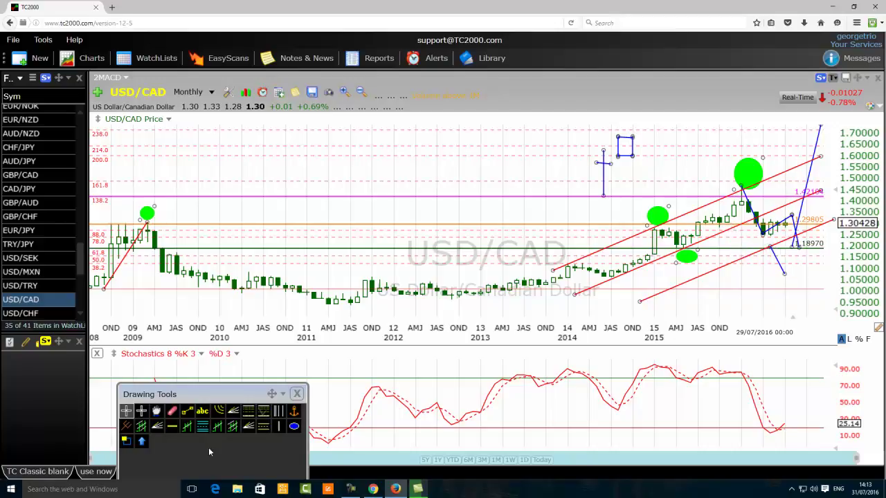
{"action": "left_click", "coordinate": [187, 410]}
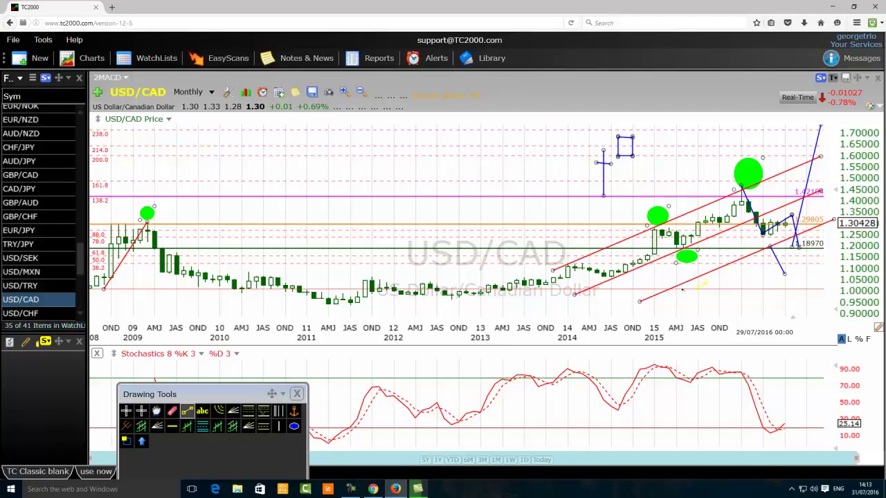
{"action": "mouse_move", "coordinate": [720, 311]}
{"action": "left_mouse_down"}
{"action": "mouse_move", "coordinate": [821, 253]}
{"action": "mouse_move", "coordinate": [821, 262]}
{"action": "left_mouse_up"}
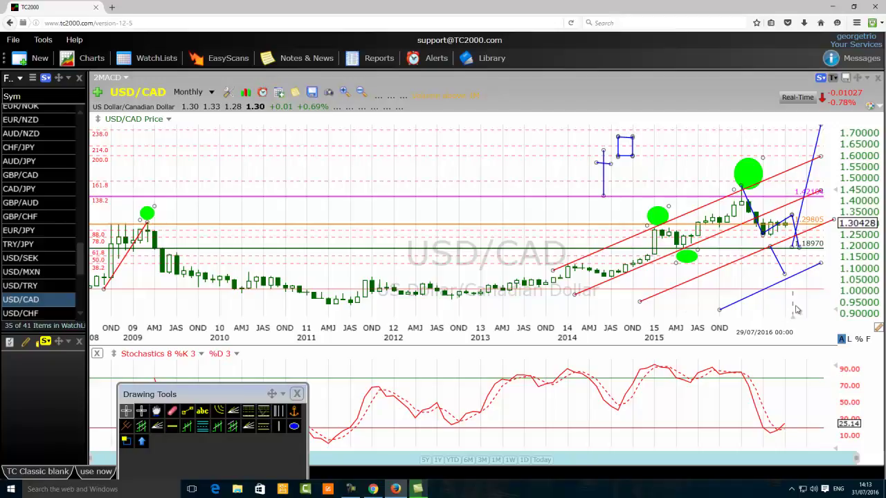
{"action": "left_click_drag", "start_coordinate": [760, 299], "coordinate": [767, 291]}
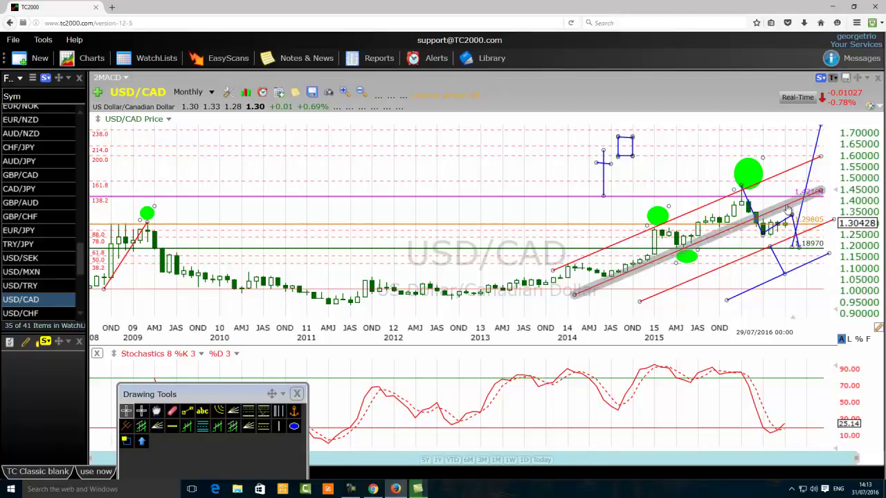
Step: Check the spacing between the two lowest parallel lines at both ends with the short falling line
{"action": "mouse_move", "coordinate": [788, 208]}
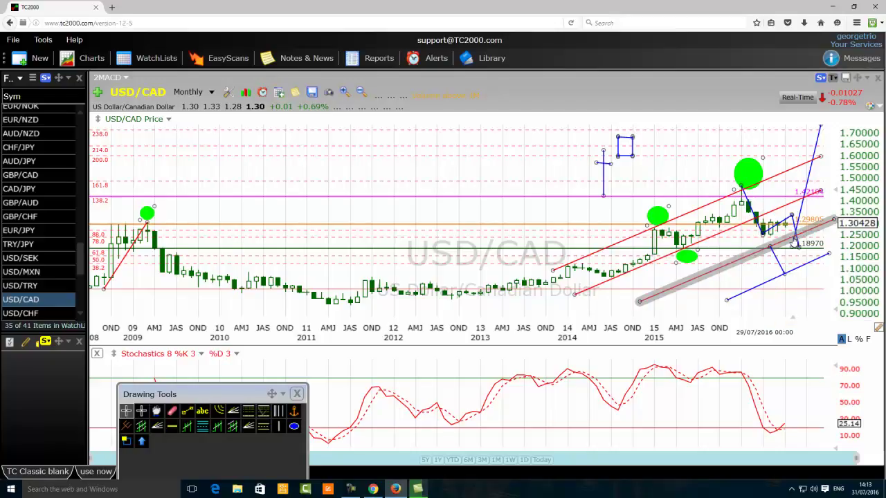
{"action": "mouse_move", "coordinate": [797, 239]}
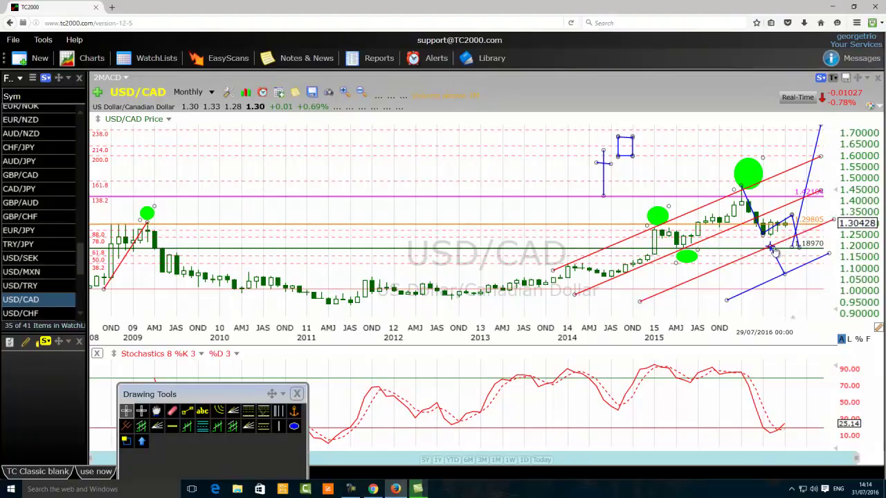
{"action": "mouse_move", "coordinate": [776, 263]}
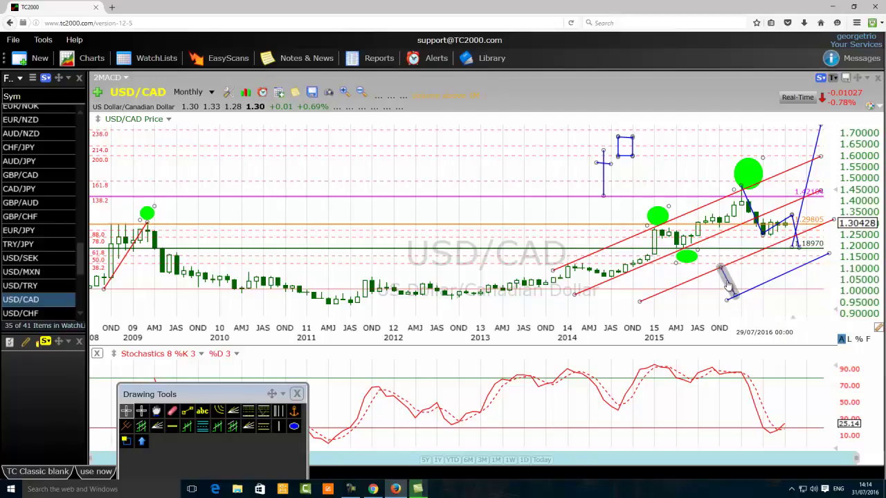
{"action": "left_click_drag", "start_coordinate": [832, 254], "coordinate": [828, 253]}
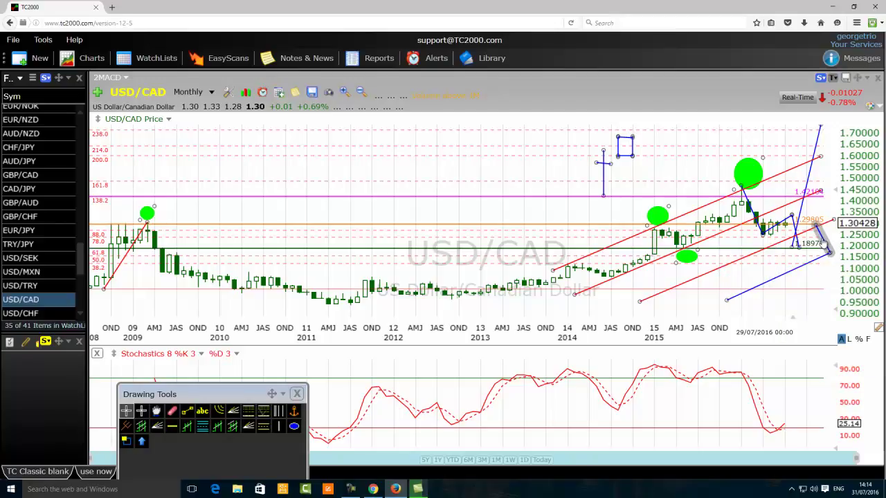
Step: Change the lowest parallel line's color to red and move the short falling line to the empty area above the 2013 candles
{"action": "right_click", "coordinate": [776, 276]}
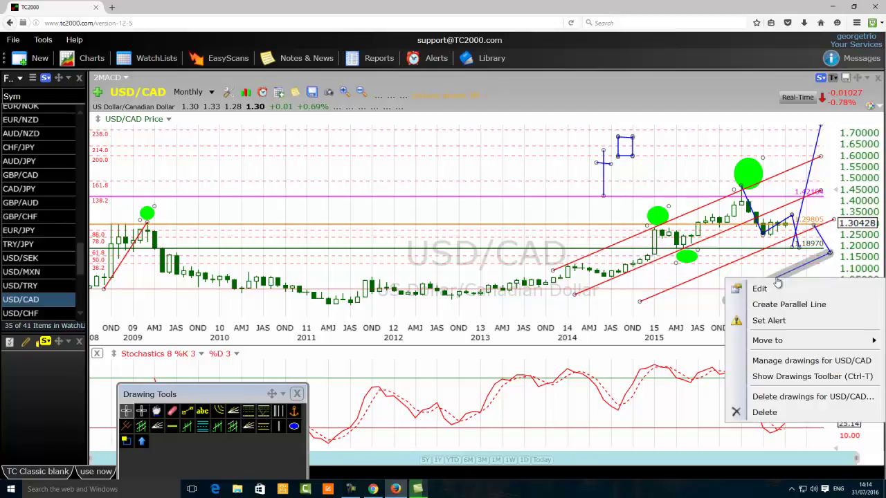
{"action": "left_click", "coordinate": [759, 289]}
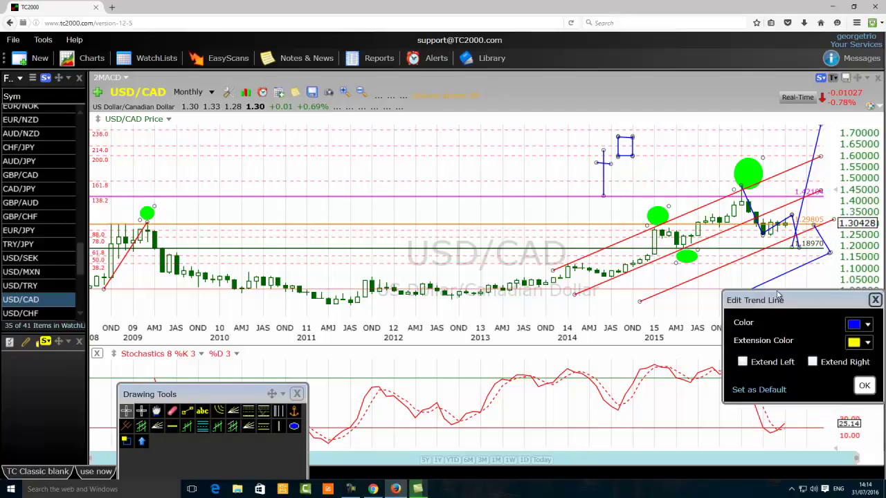
{"action": "left_click", "coordinate": [858, 328]}
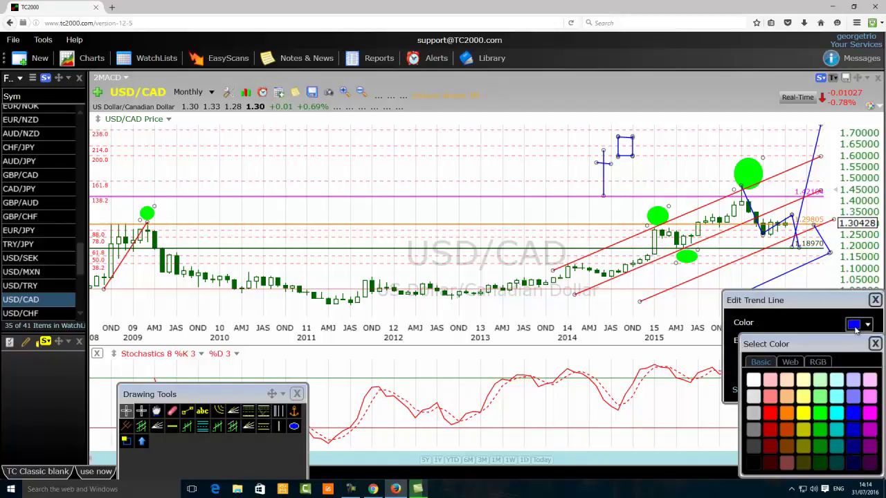
{"action": "left_click", "coordinate": [773, 417]}
{"action": "left_click", "coordinate": [863, 389]}
{"action": "left_click_drag", "start_coordinate": [836, 251], "coordinate": [531, 202]}
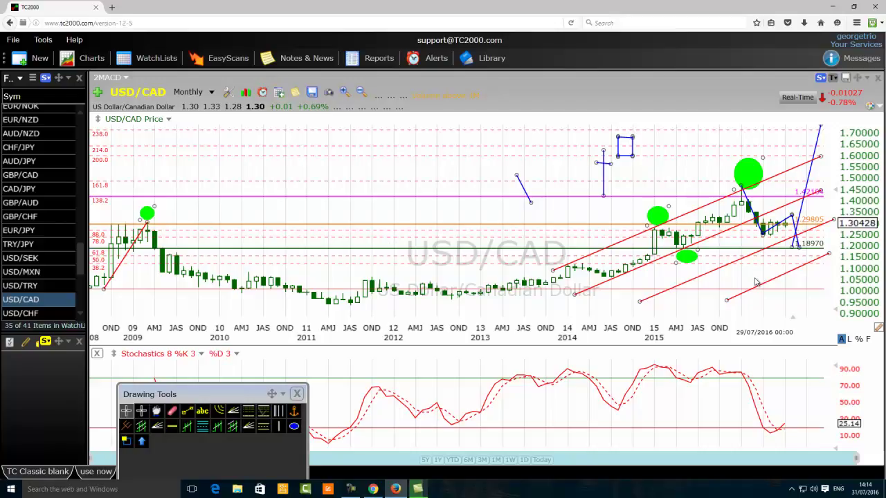
Step: Examine the projected price path against the four red parallel lines and the 1.29805 level
{"action": "scroll", "coordinate": [756, 281], "scroll_direction": "down", "scroll_amount": 3}
{"action": "scroll", "coordinate": [756, 281], "scroll_direction": "up", "scroll_amount": 3}
{"action": "scroll", "coordinate": [770, 263], "scroll_direction": "down", "scroll_amount": 5}
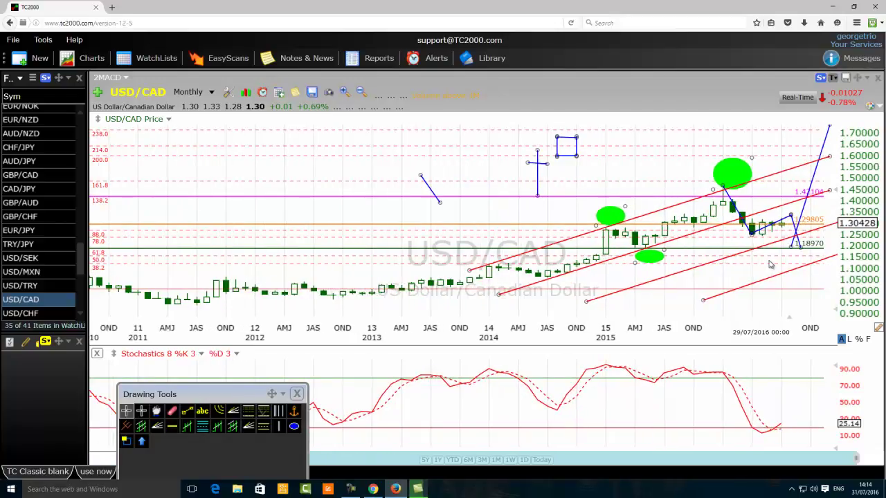
{"action": "scroll", "coordinate": [364, 265], "scroll_direction": "up", "scroll_amount": 3}
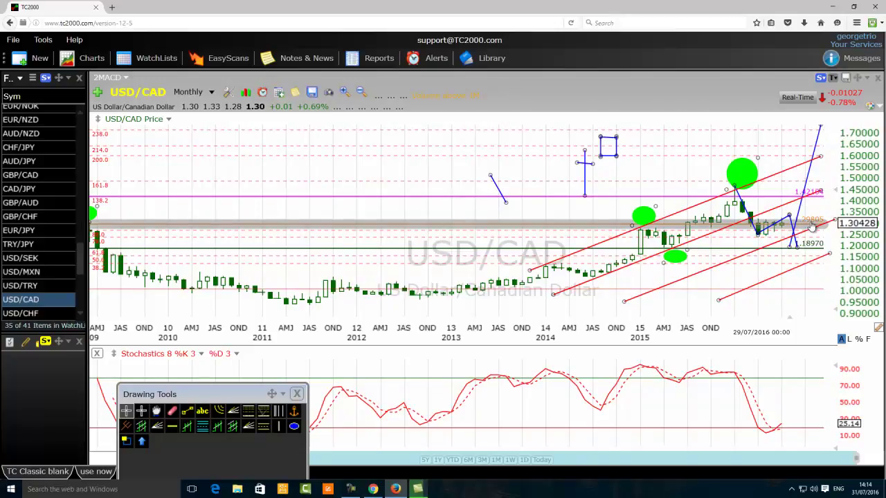
{"action": "mouse_move", "coordinate": [818, 225]}
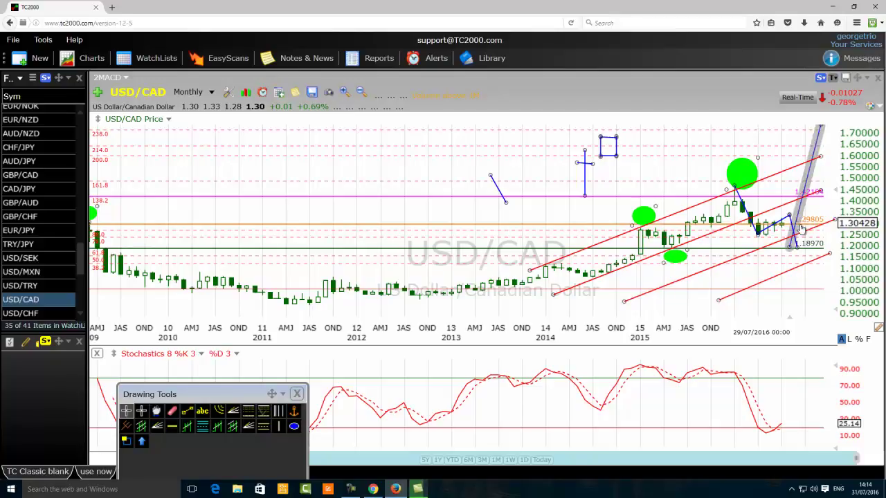
{"action": "mouse_move", "coordinate": [799, 228]}
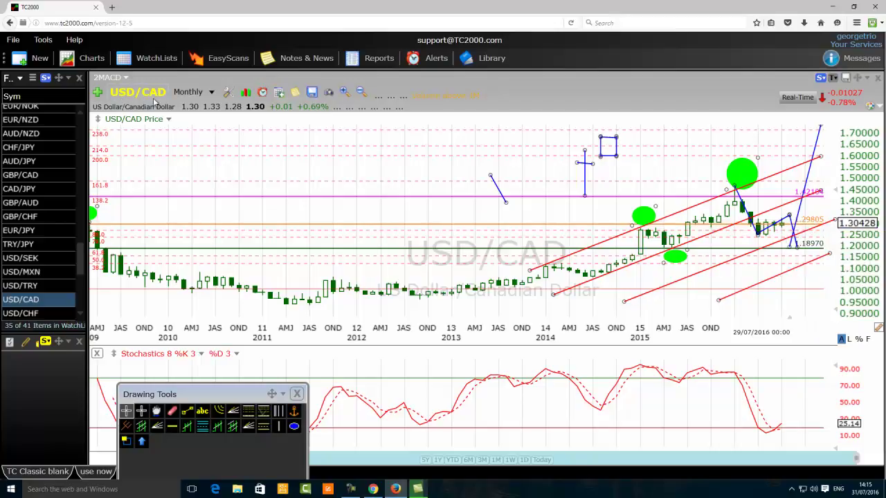
{"action": "scroll", "coordinate": [265, 220], "scroll_direction": "down", "scroll_amount": 1}
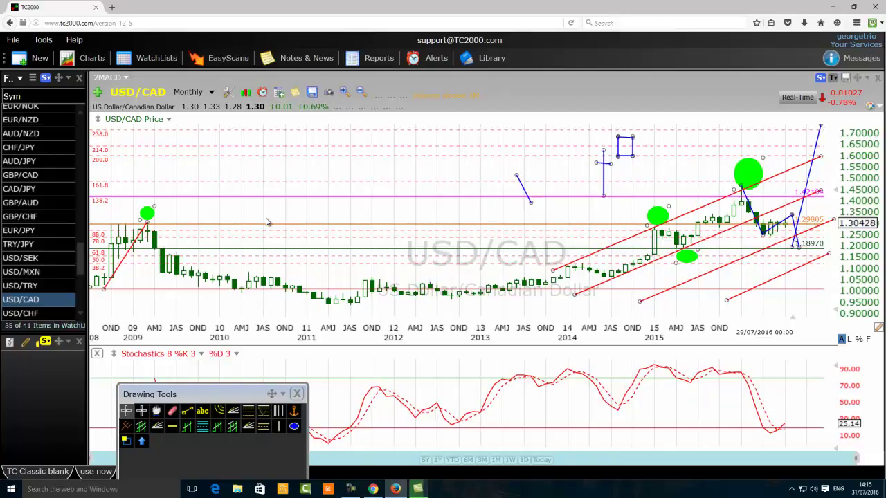
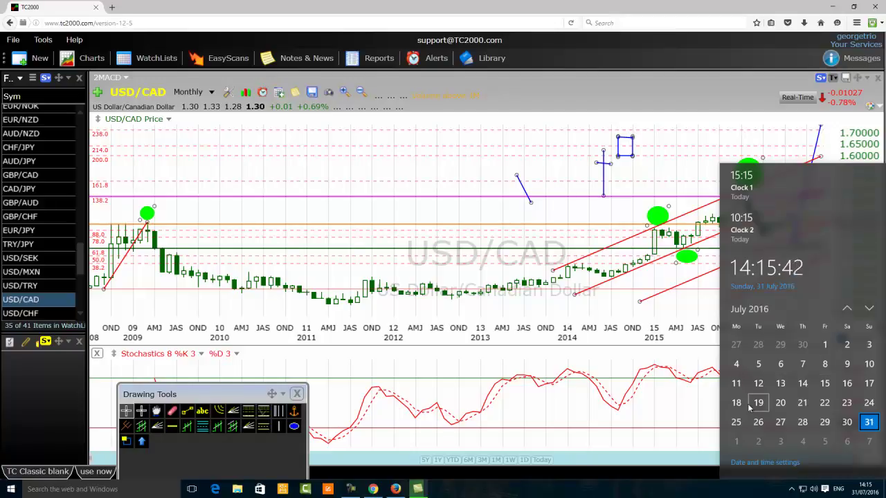
Step: Examine the decline from the January 2016 high through the channel, and the 1.18970 support level
{"action": "left_click", "coordinate": [460, 211]}
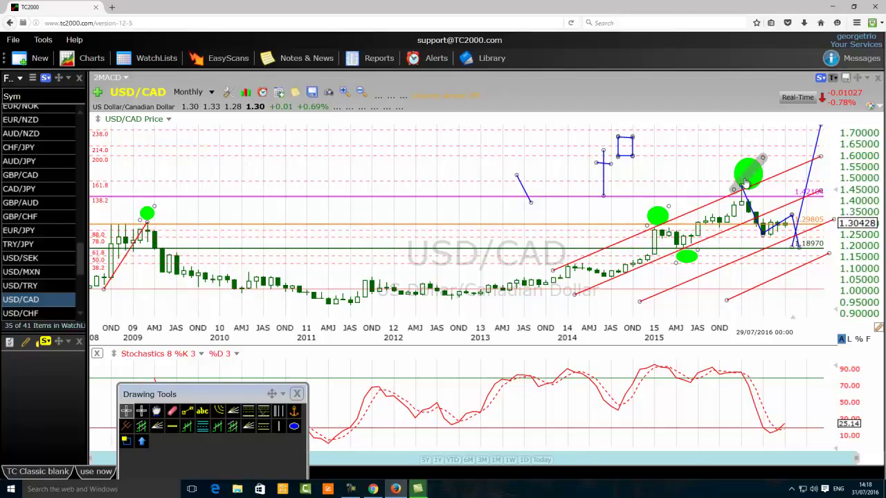
{"action": "mouse_move", "coordinate": [744, 183]}
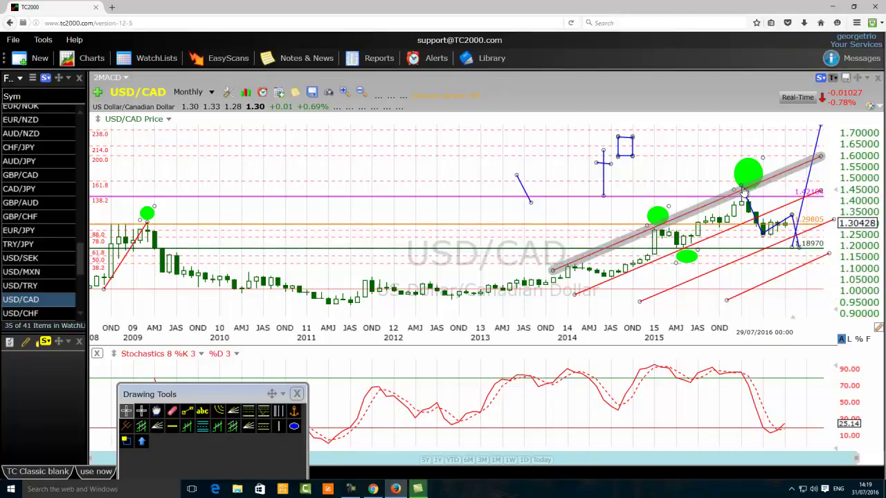
{"action": "mouse_move", "coordinate": [761, 230]}
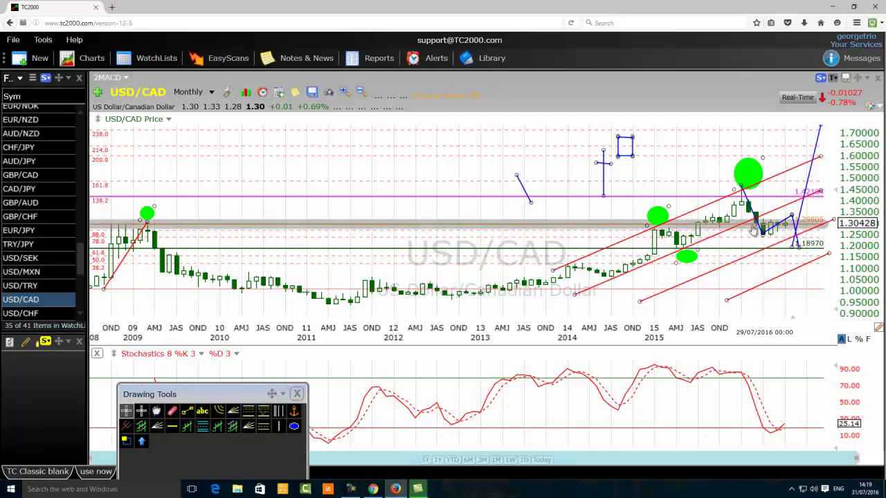
{"action": "scroll", "coordinate": [639, 200], "scroll_direction": "up", "scroll_amount": 3}
{"action": "scroll", "coordinate": [639, 199], "scroll_direction": "up", "scroll_amount": 3}
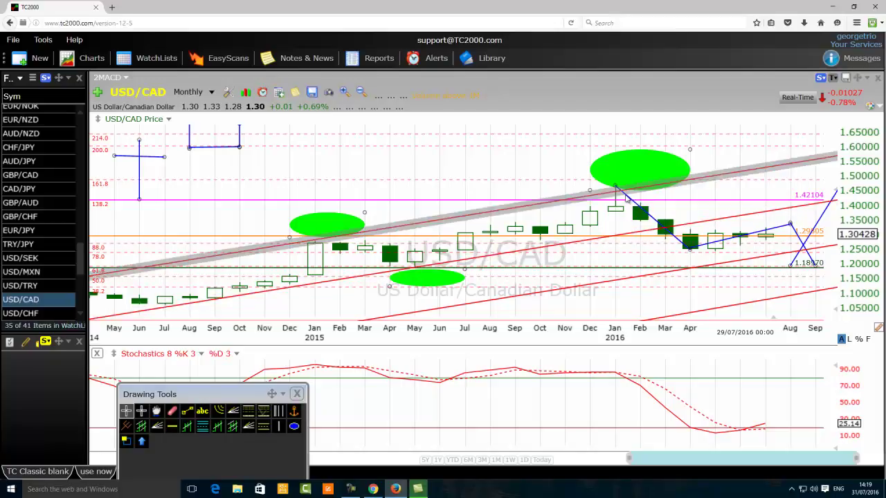
{"action": "mouse_move", "coordinate": [607, 192]}
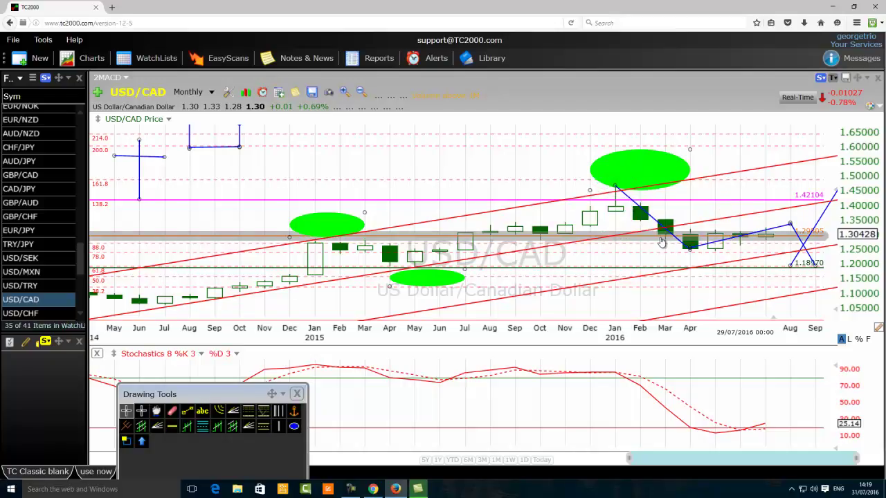
{"action": "mouse_move", "coordinate": [661, 241]}
{"action": "scroll", "coordinate": [269, 211], "scroll_direction": "down", "scroll_amount": 3}
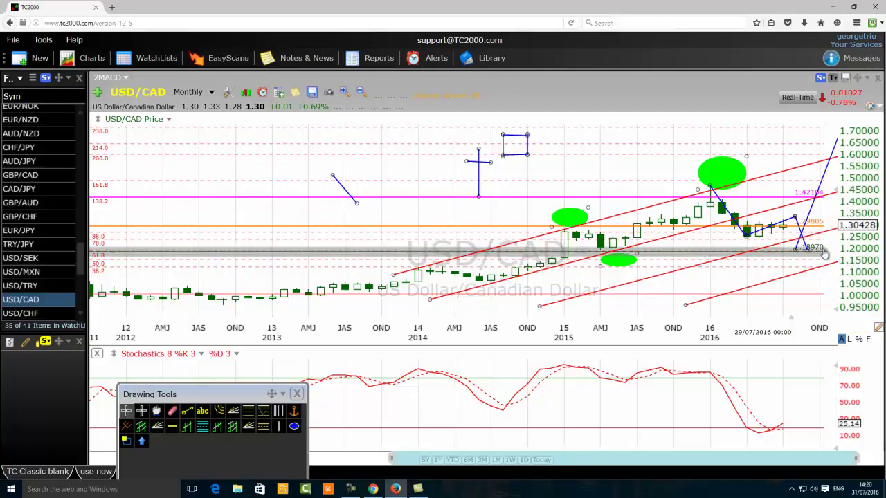
{"action": "mouse_move", "coordinate": [822, 256]}
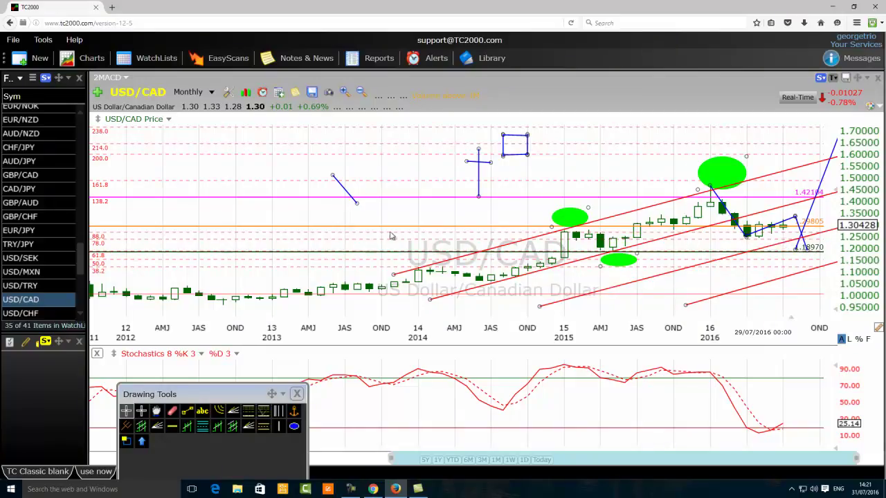
Step: Move the short falling line between the two middle red lines in early 2016 and draw another rising trend line beneath the channel
{"action": "left_click_drag", "start_coordinate": [344, 188], "coordinate": [732, 234]}
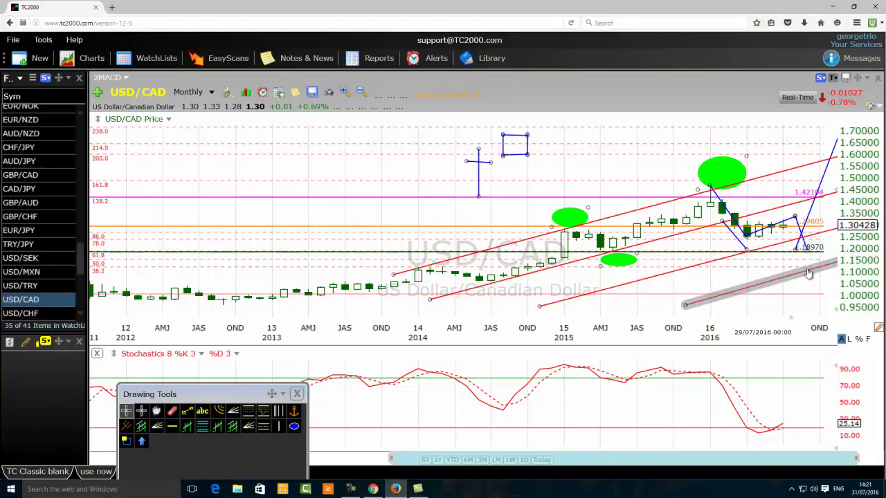
{"action": "left_click", "coordinate": [186, 411]}
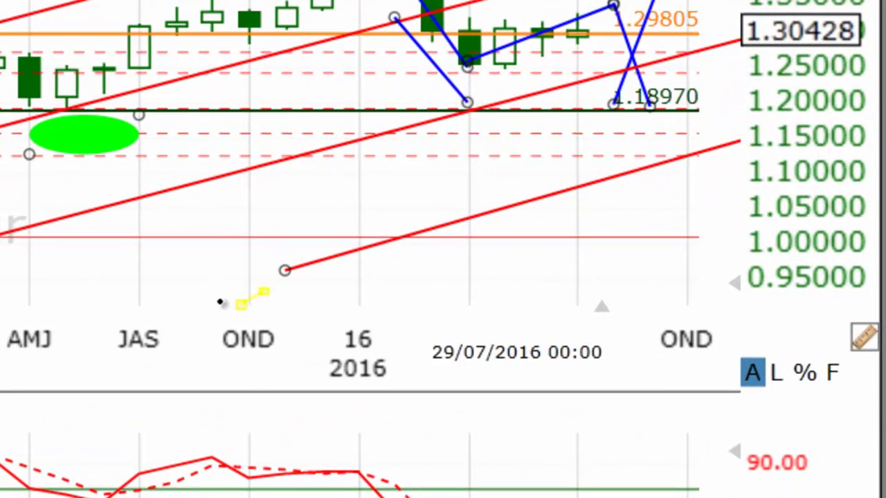
{"action": "mouse_move", "coordinate": [103, 258]}
{"action": "left_mouse_down"}
{"action": "mouse_move", "coordinate": [212, 236]}
{"action": "mouse_move", "coordinate": [612, 99]}
{"action": "mouse_move", "coordinate": [685, 102]}
{"action": "left_mouse_up"}
{"action": "left_click_drag", "start_coordinate": [103, 258], "coordinate": [138, 266]}
{"action": "left_click_drag", "start_coordinate": [471, 183], "coordinate": [496, 170]}
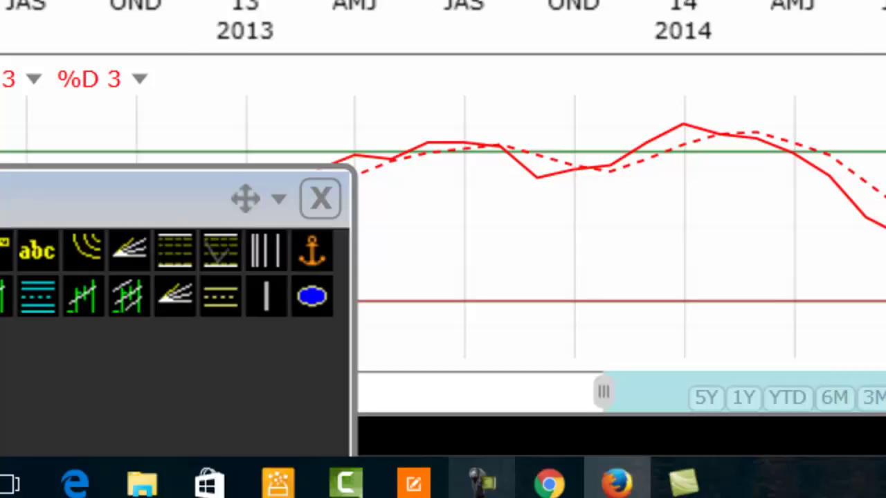
{"action": "left_click", "coordinate": [487, 482]}
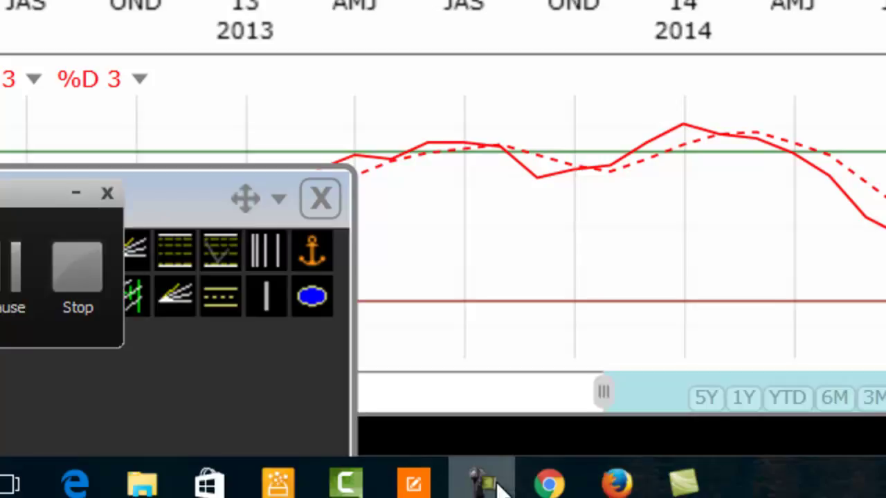